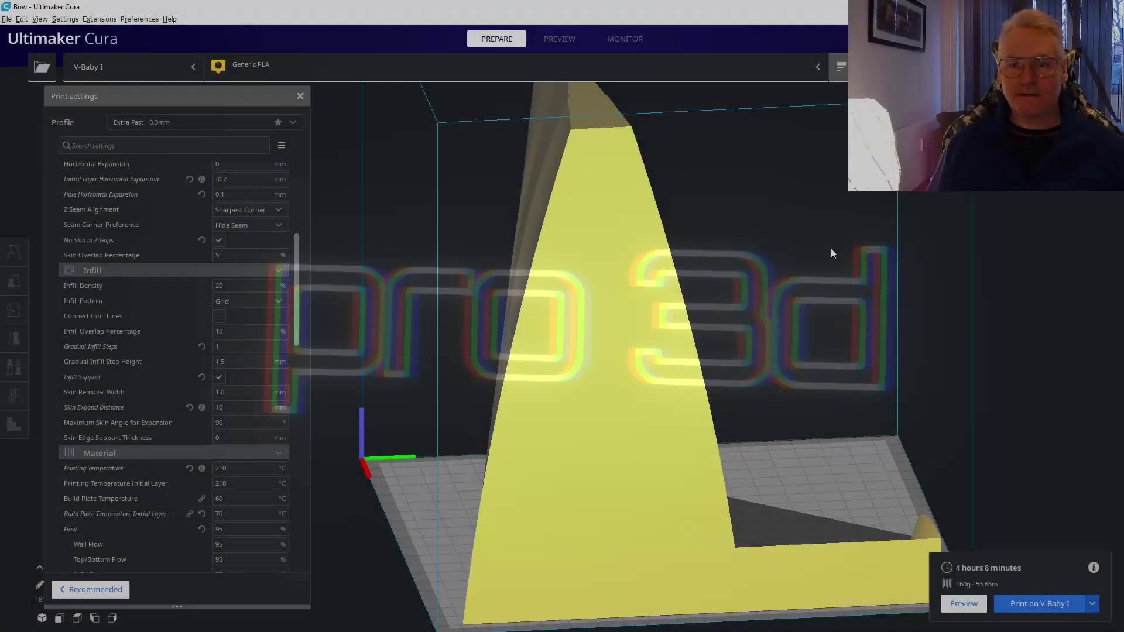
- Reset Gradual Infill Steps, Infill Support and Skin Expand Distance to their profile defaults
right_click_drag(776, 254, 926, 293)
scroll(894, 252, "up", 3)
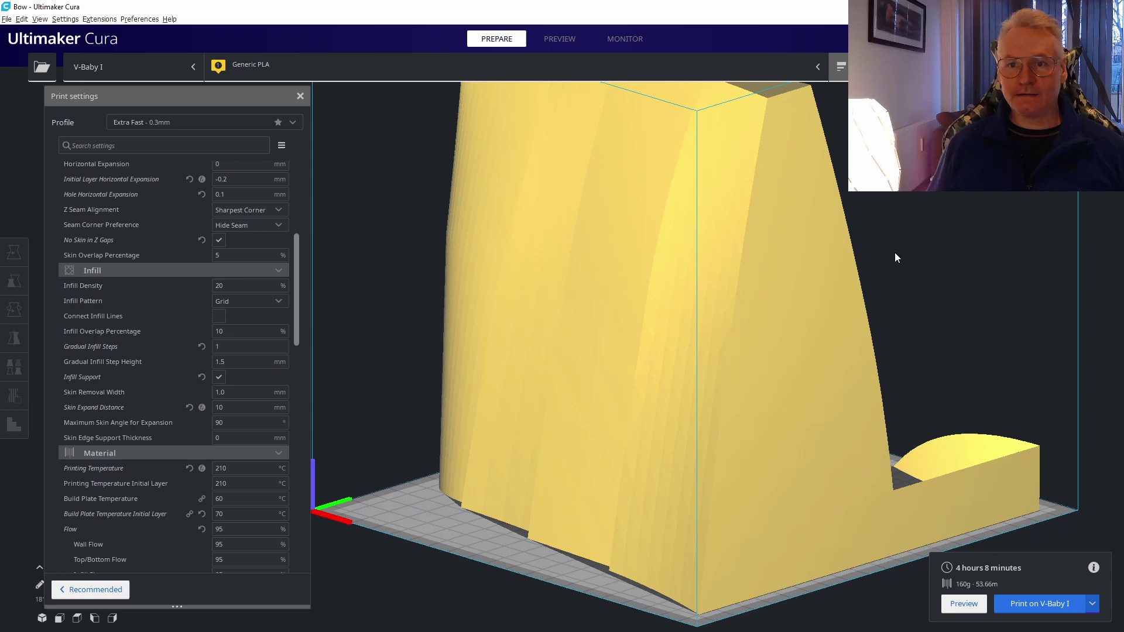
scroll(896, 258, "down", 3)
right_click_drag(827, 323, 824, 212)
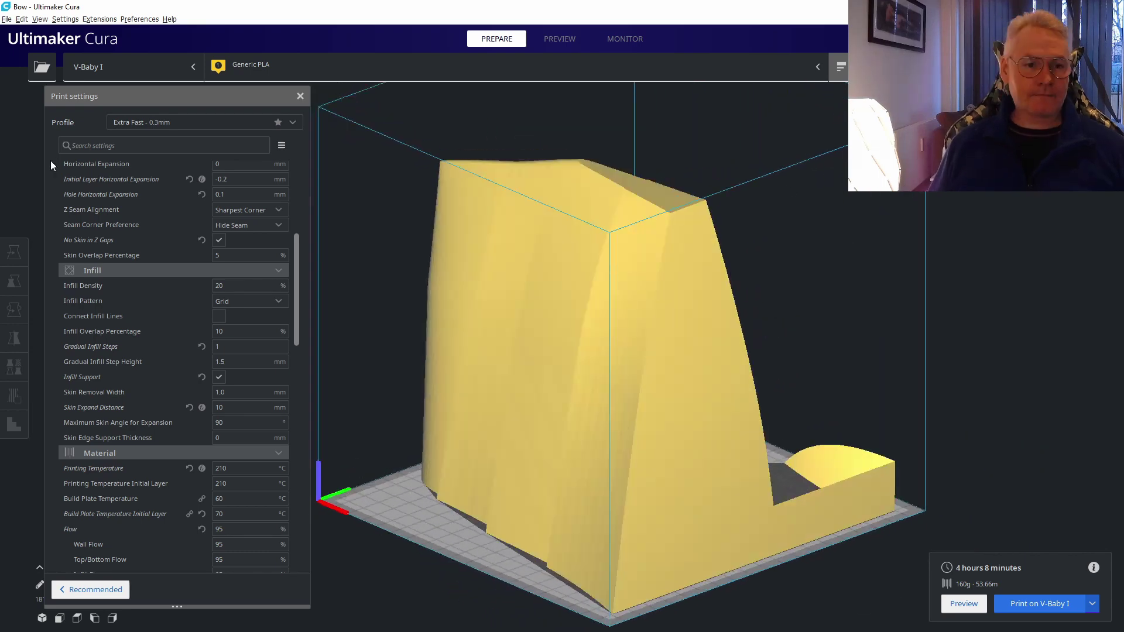
left_click(203, 347)
left_click(201, 362)
left_click(189, 393)
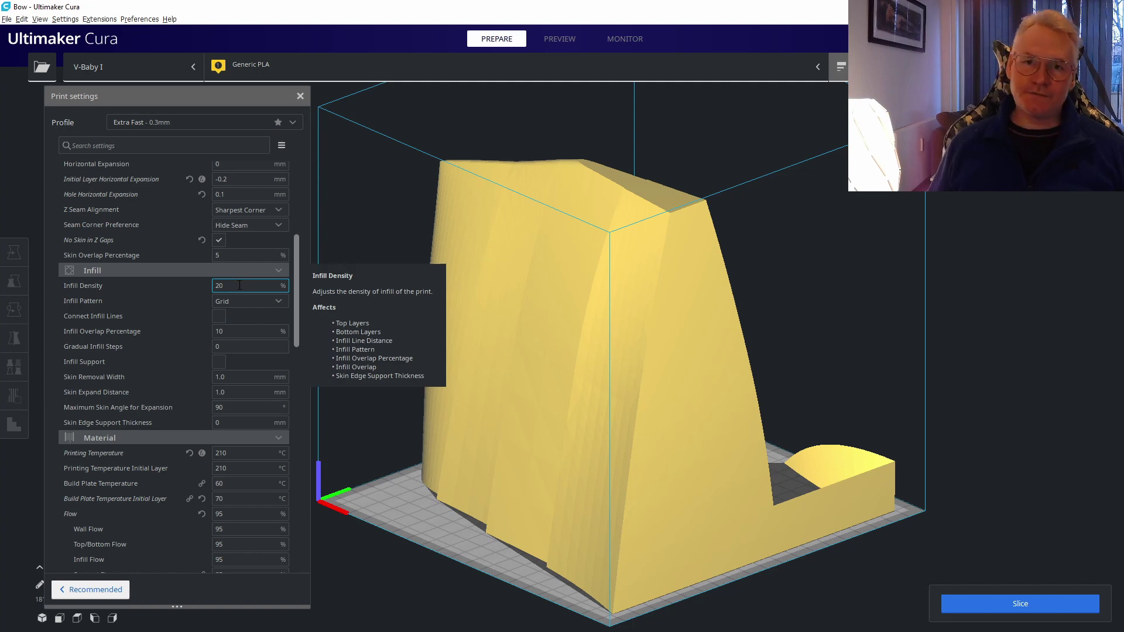
- Slice at 20% Infill Density, giving 10 hours 54 minutes and 415g (139.15m)
left_click(1031, 610)
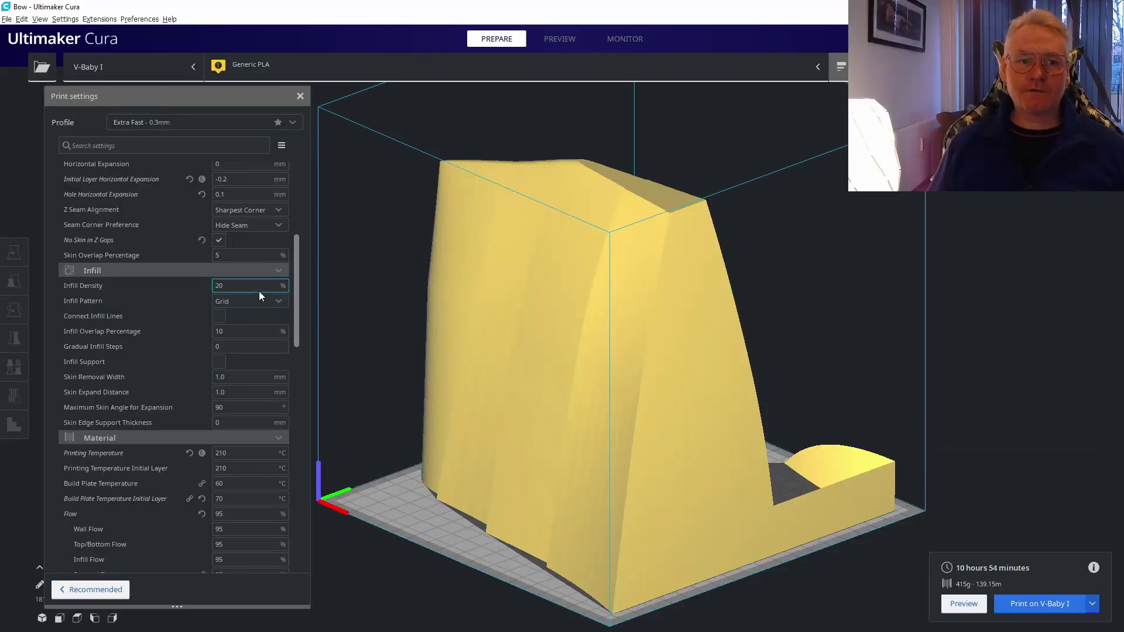
double_click(253, 286)
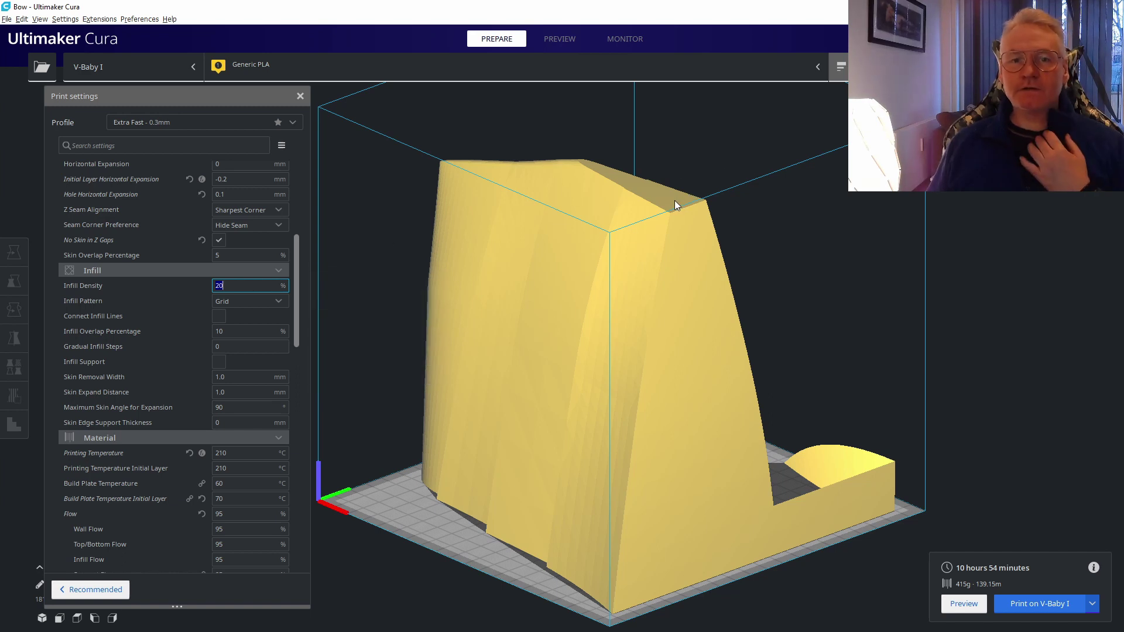
scroll(664, 170, "up", 4)
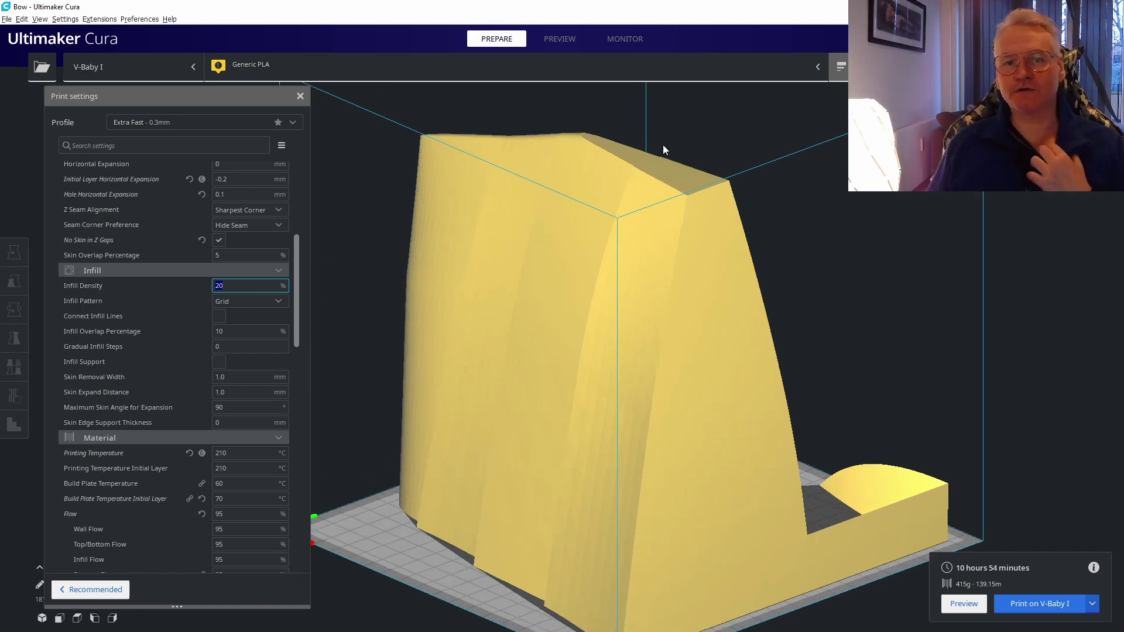
scroll(761, 192, "up", 2)
scroll(703, 229, "up", 2)
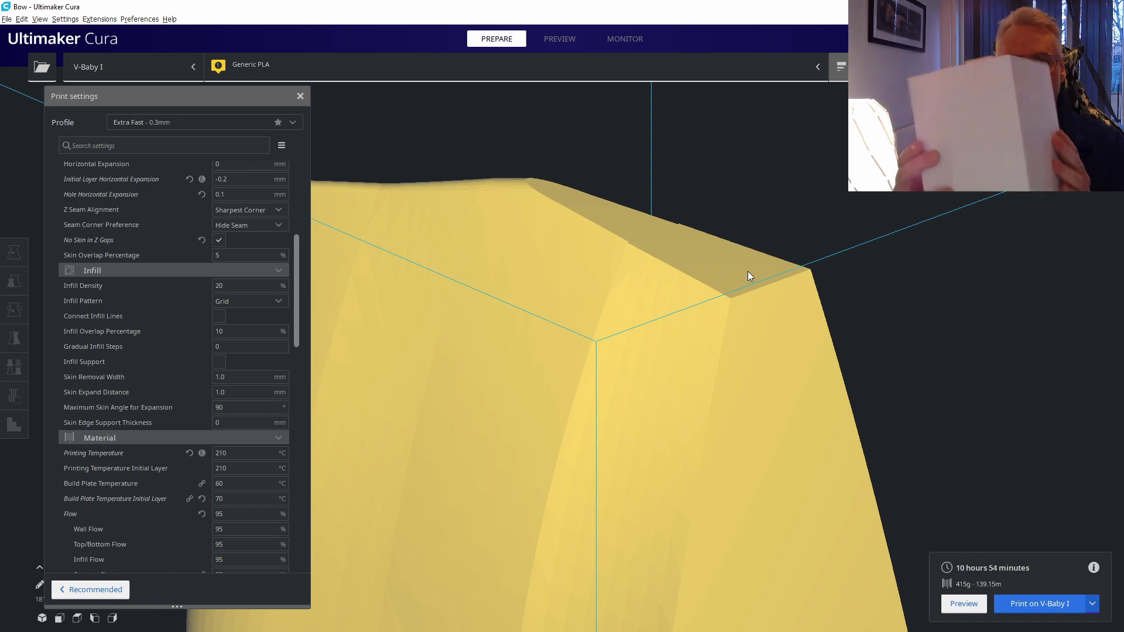
- Change Gradual Infill Steps to 2 and reslice for a 6 hours 13 minutes, 202g estimate
scroll(940, 266, "down", 3)
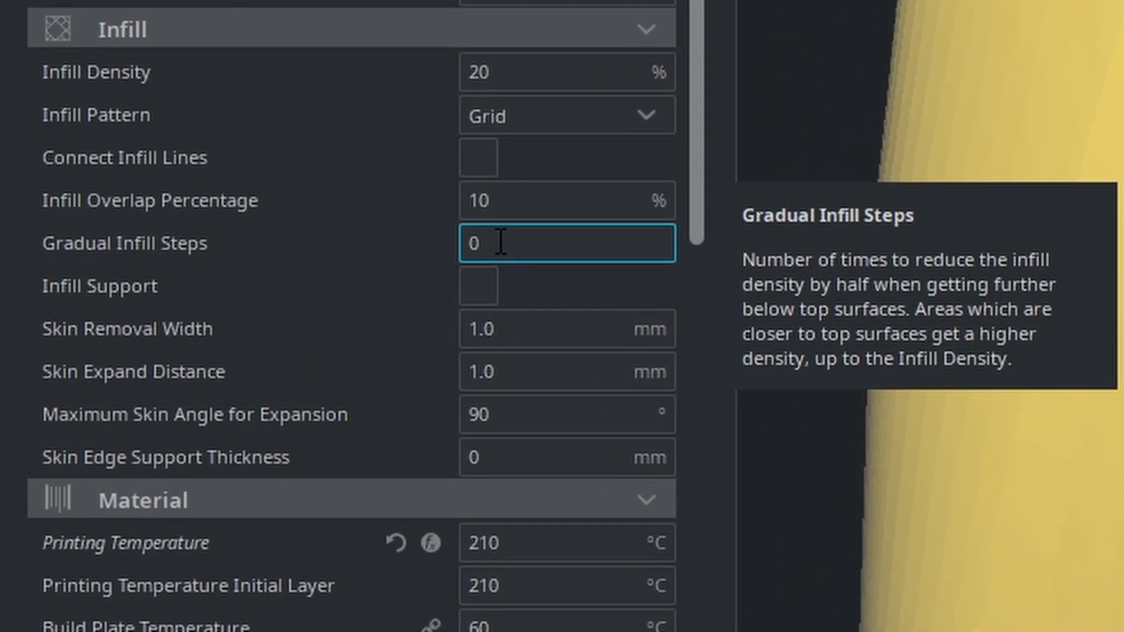
double_click(501, 242)
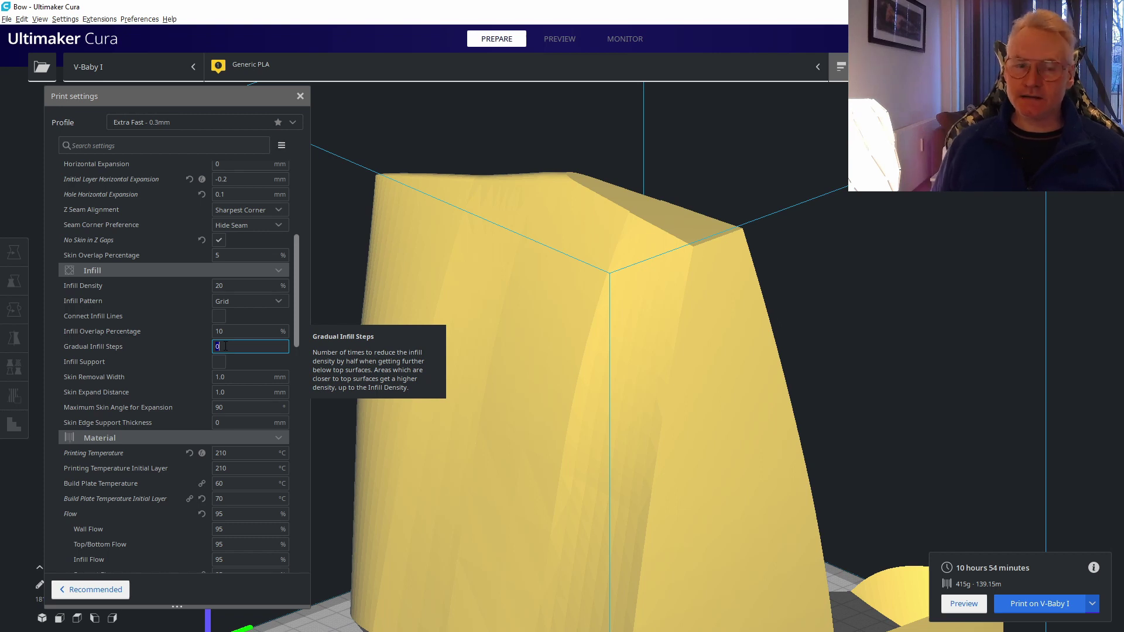
type("2")
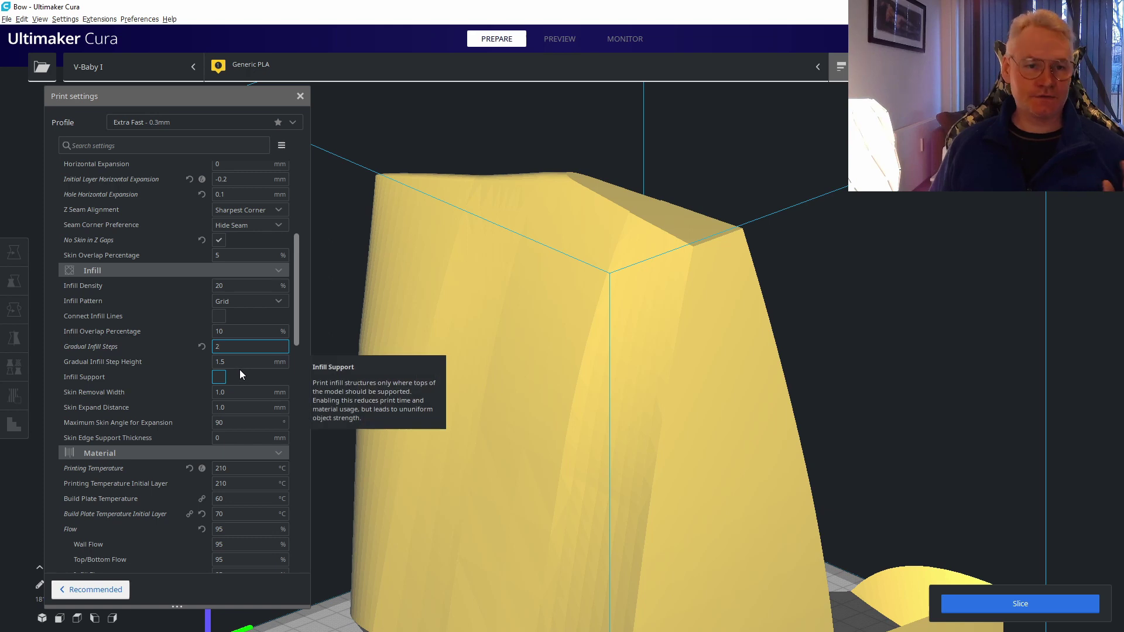
left_click(1022, 607)
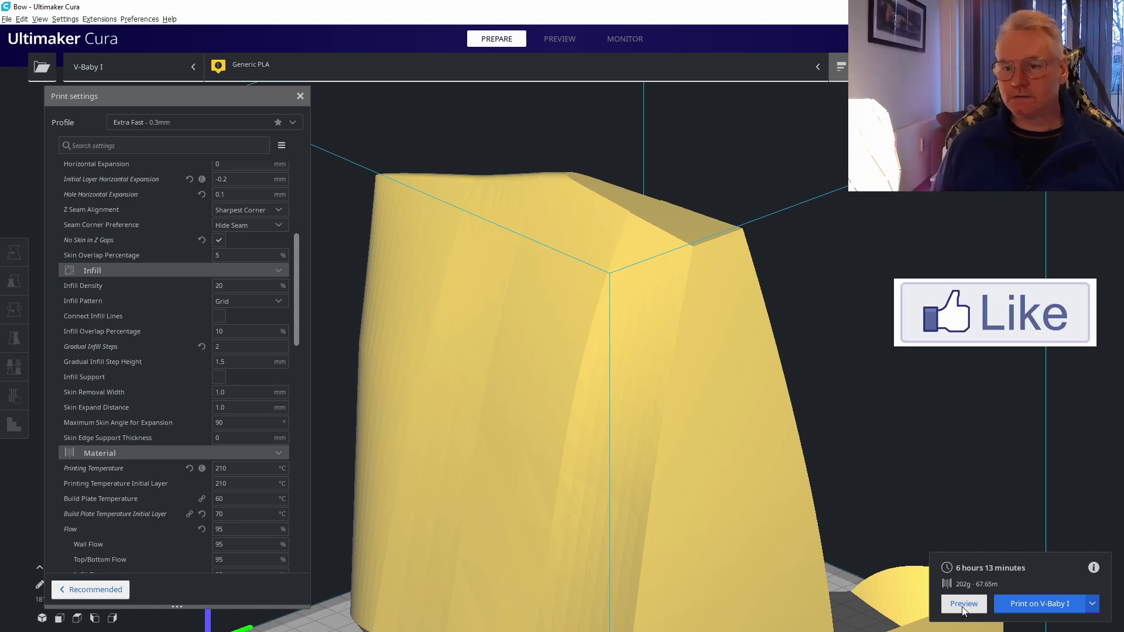
- Switch to the layer Preview and orbit and zoom in on the sliced model
left_click(961, 607)
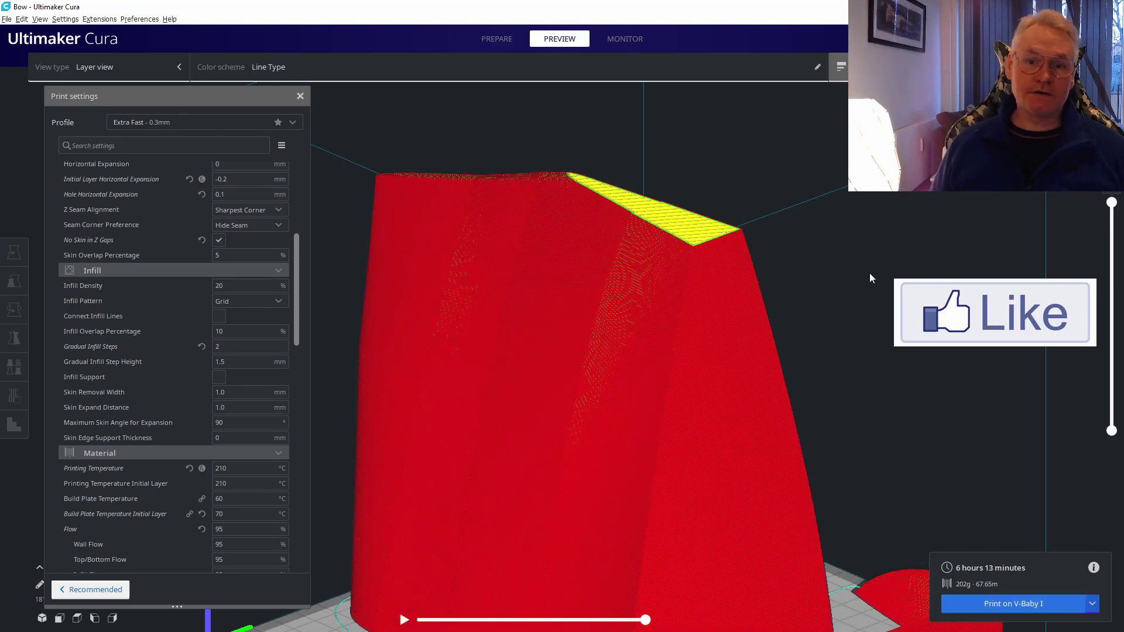
right_click_drag(825, 315, 845, 221)
scroll(844, 222, "up", 2)
scroll(951, 222, "up", 2)
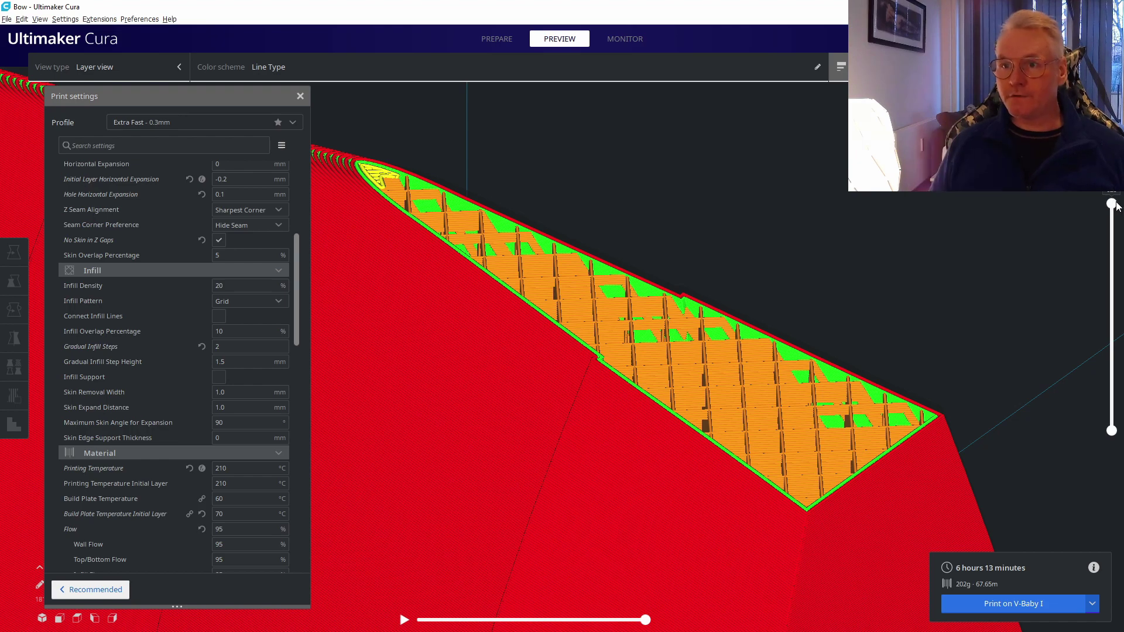
- Lower the layer slider through 624 and 615 to layer 508, framing the infill
left_click_drag(1112, 204, 1112, 206)
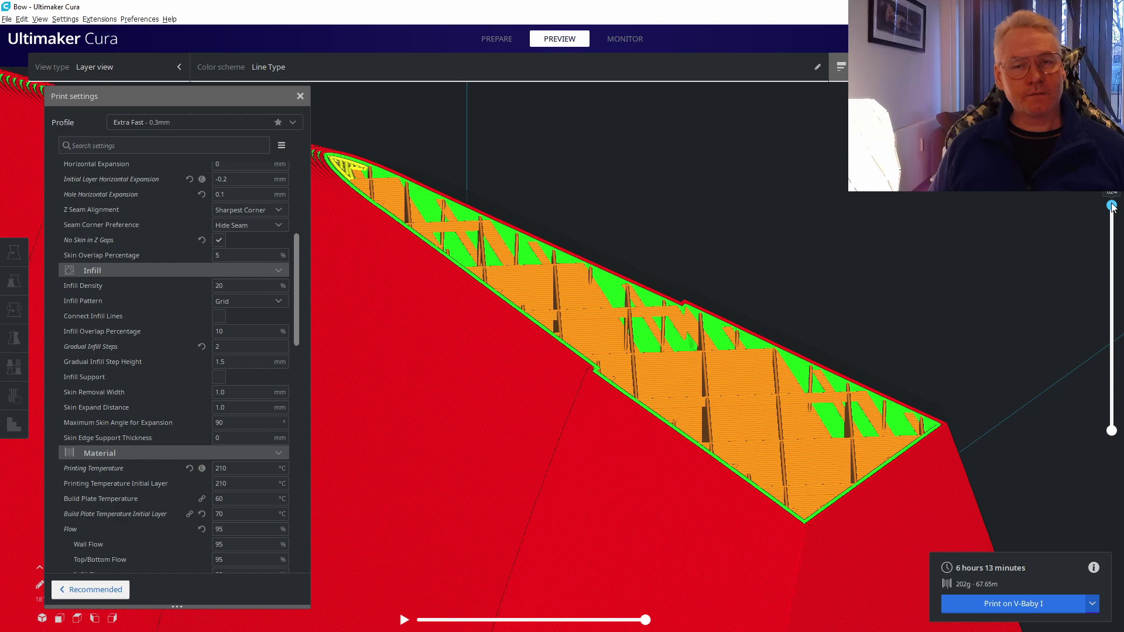
left_click_drag(1112, 206, 1112, 208)
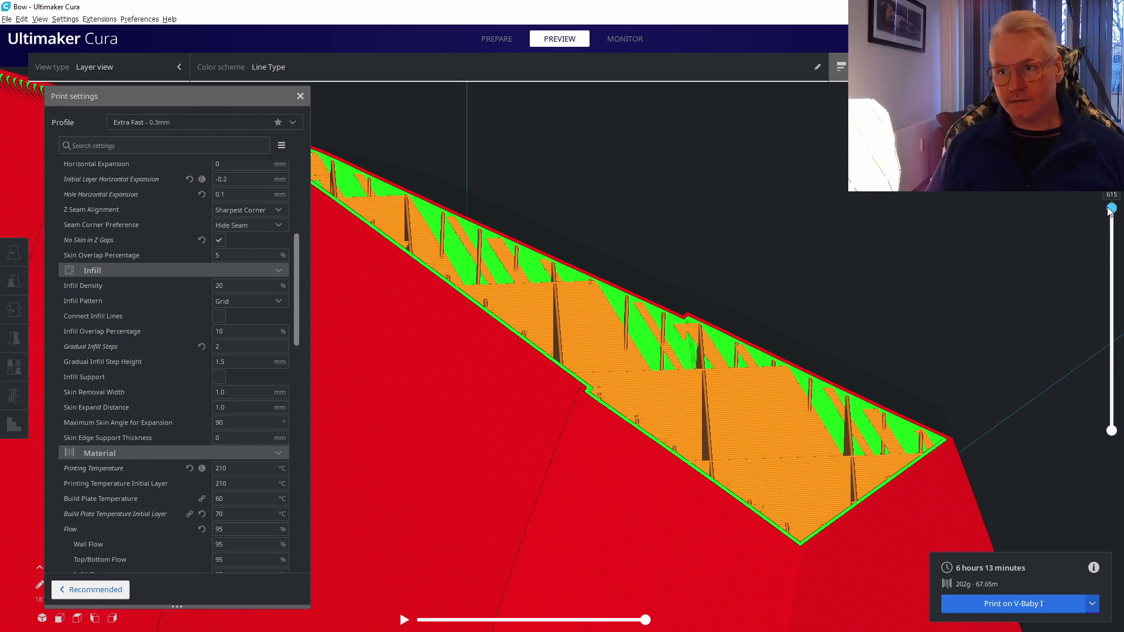
left_click_drag(1112, 209, 1112, 245)
scroll(1063, 240, "up", 2)
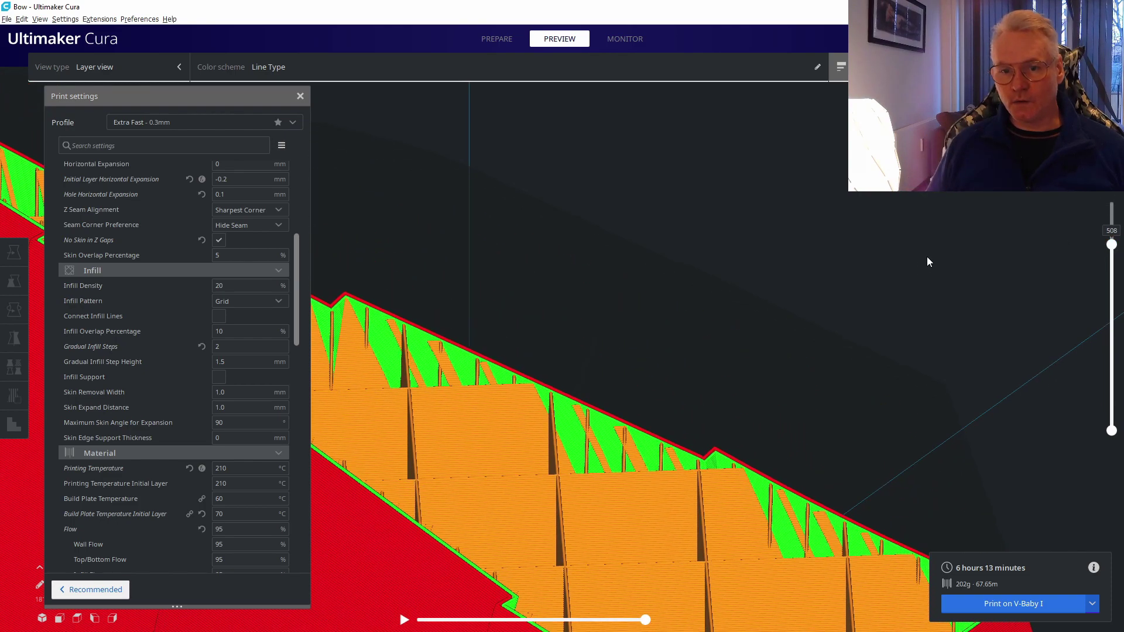
scroll(926, 257, "up", 3)
middle_click_drag(922, 221, 967, 60)
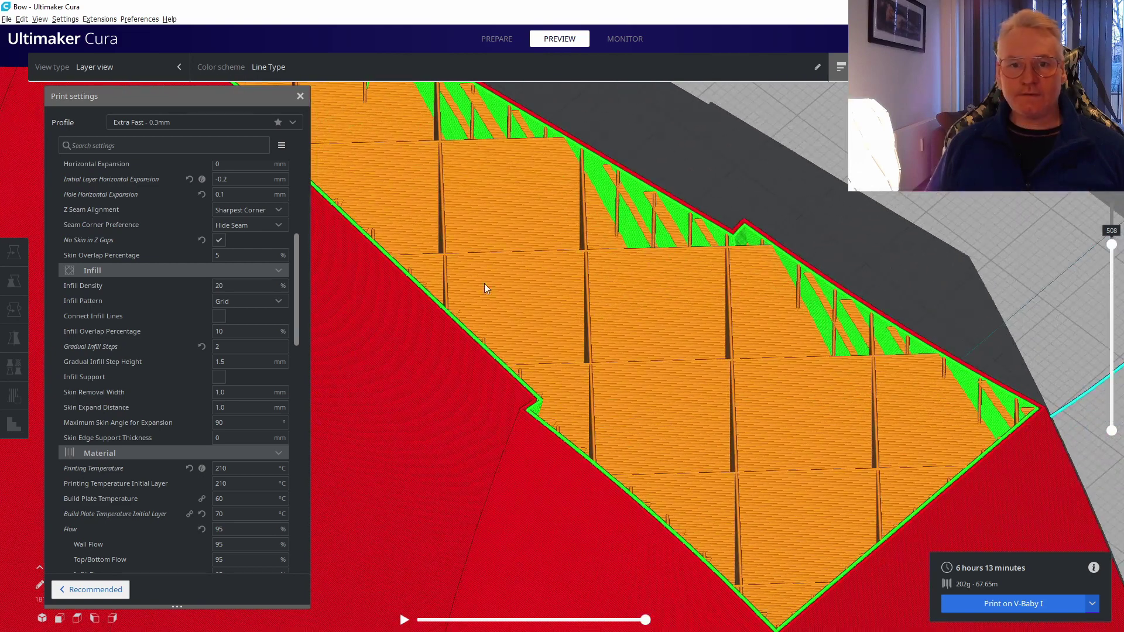
- Set Gradual Infill Steps to 3 and reslice, giving 5 hours 21 minutes and 167g
double_click(273, 347)
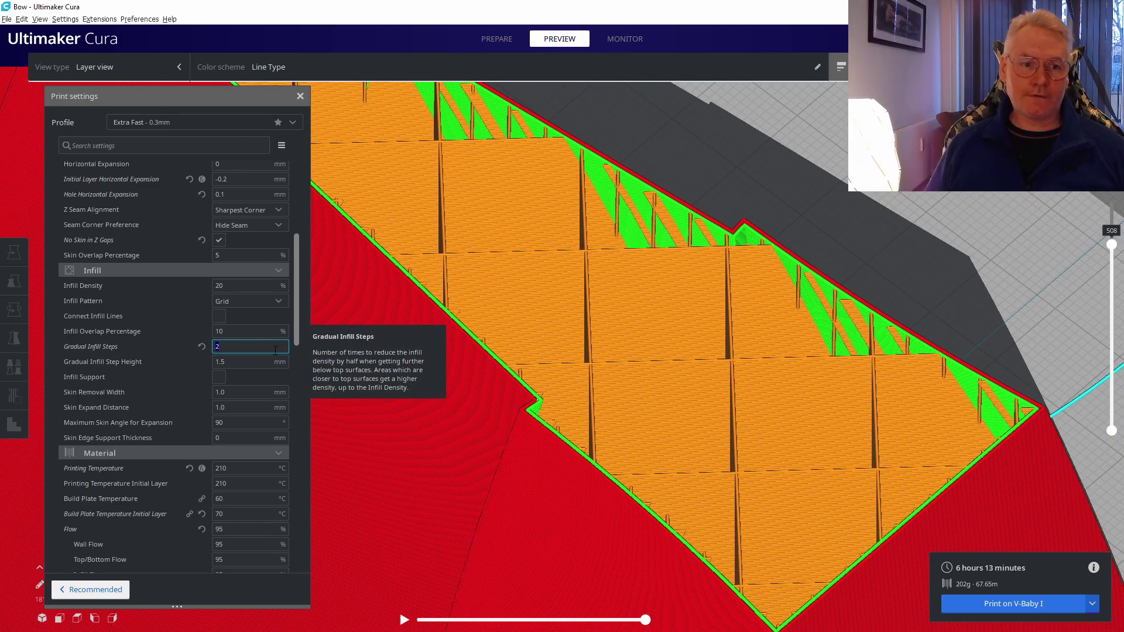
type("3")
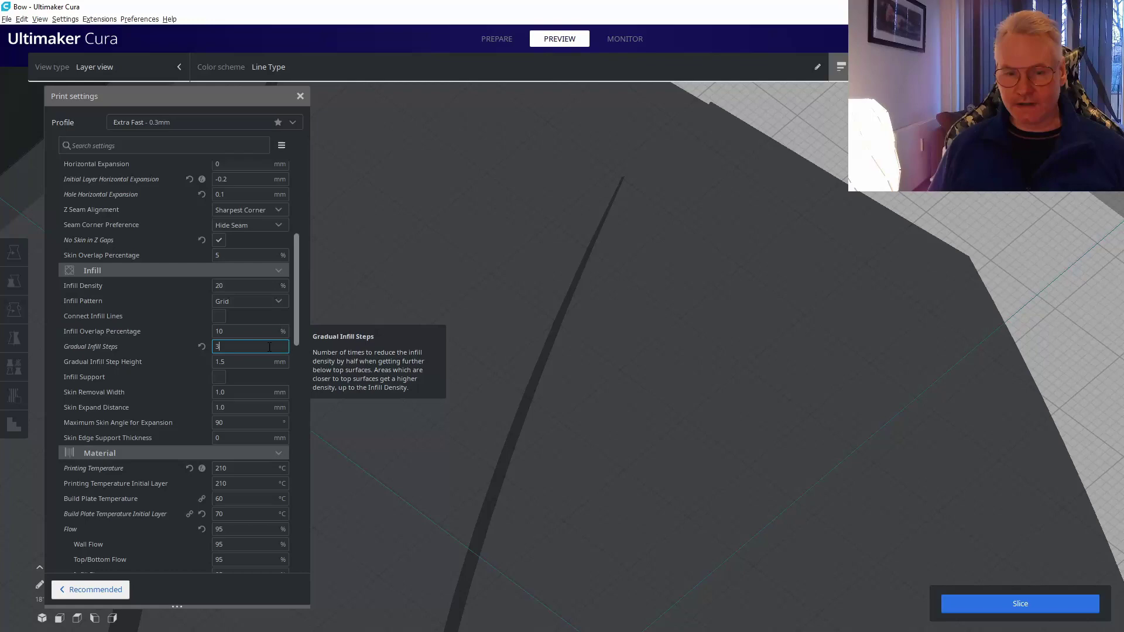
left_click(1044, 602)
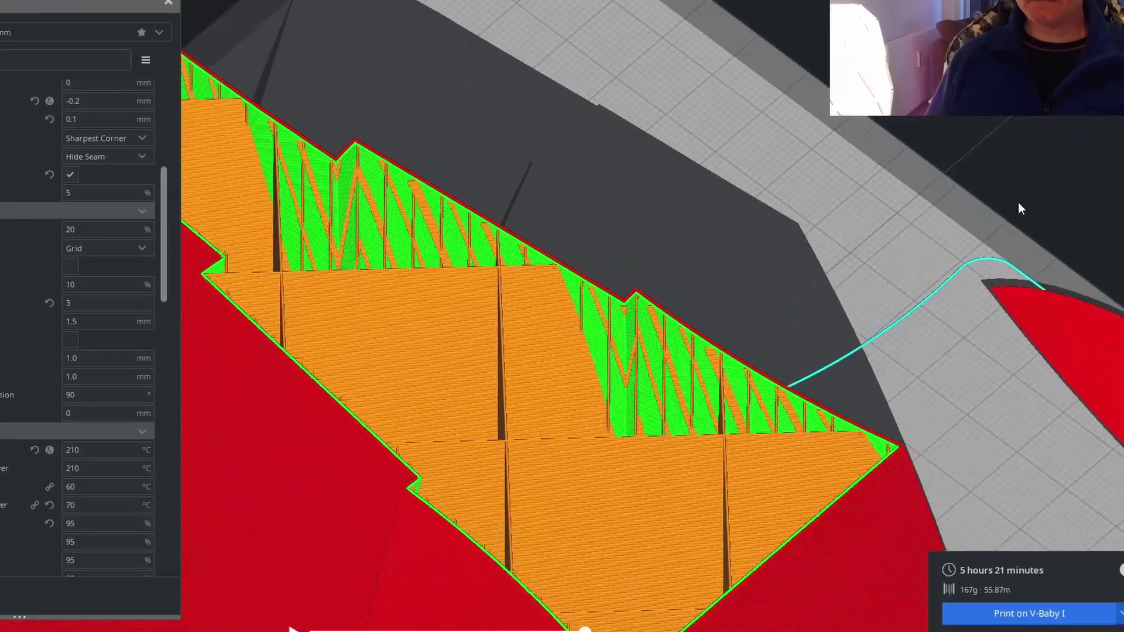
middle_click_drag(948, 314, 1037, 218)
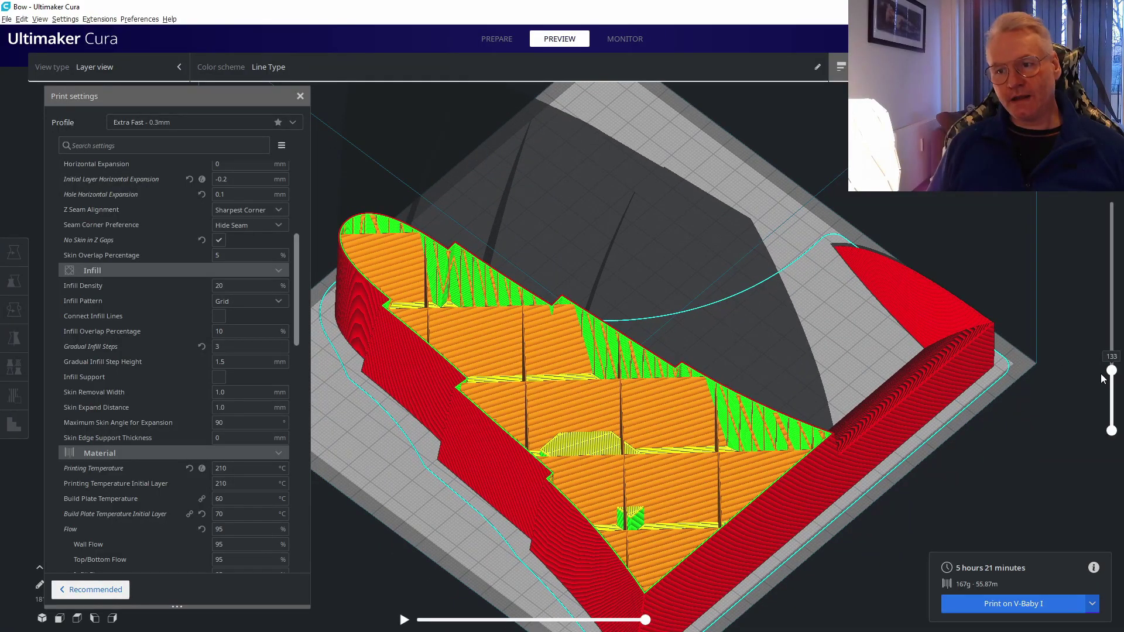
- Raise the visible layers from 133 to 297 and zoom in and out on the sparse infill
left_click_drag(1103, 379, 1104, 315)
scroll(795, 377, "up", 4)
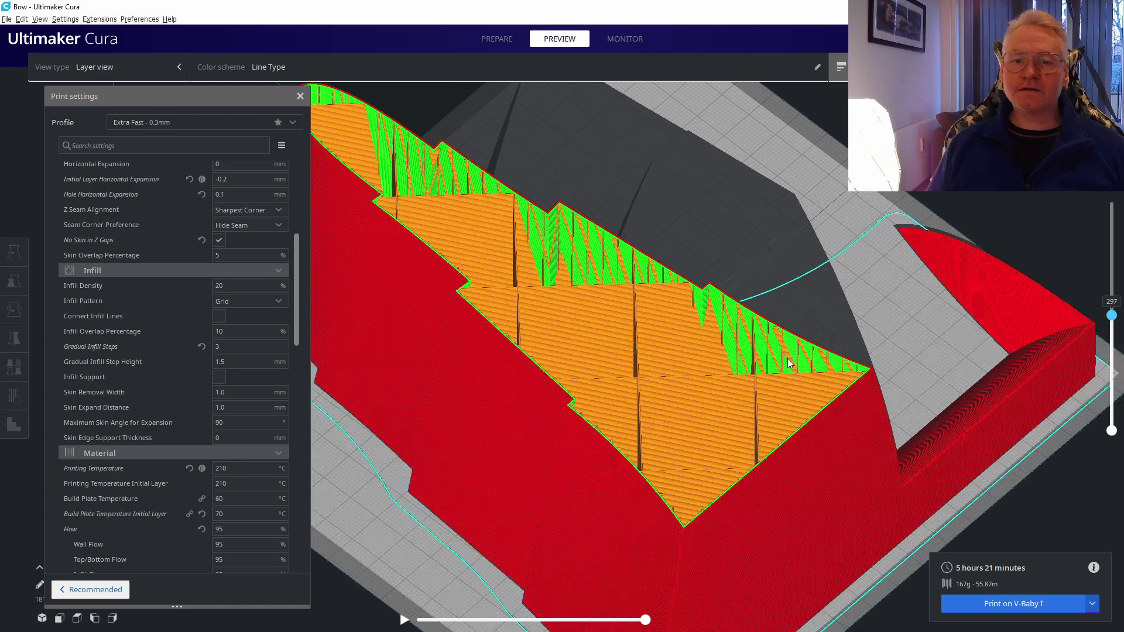
scroll(945, 264, "up", 3)
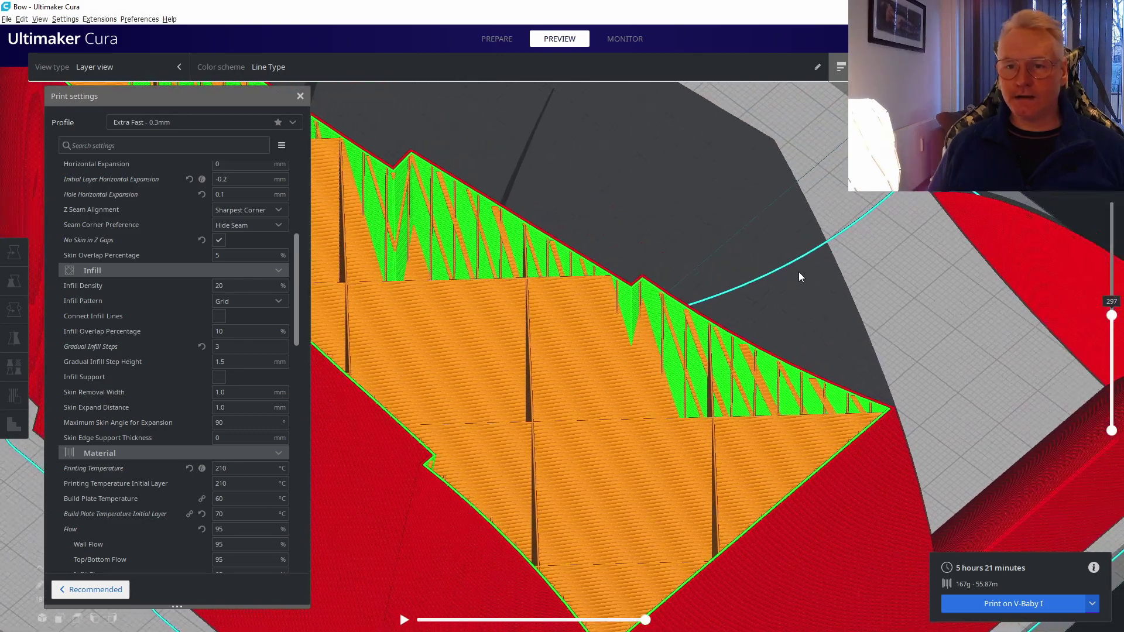
scroll(803, 318, "up", 5)
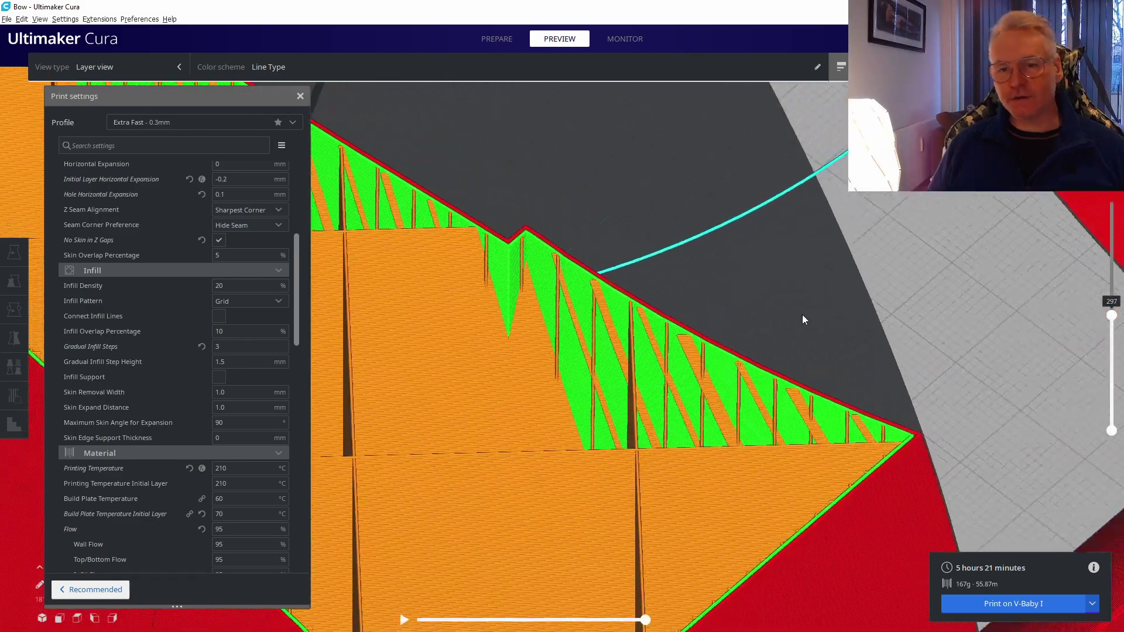
scroll(818, 354, "down", 5)
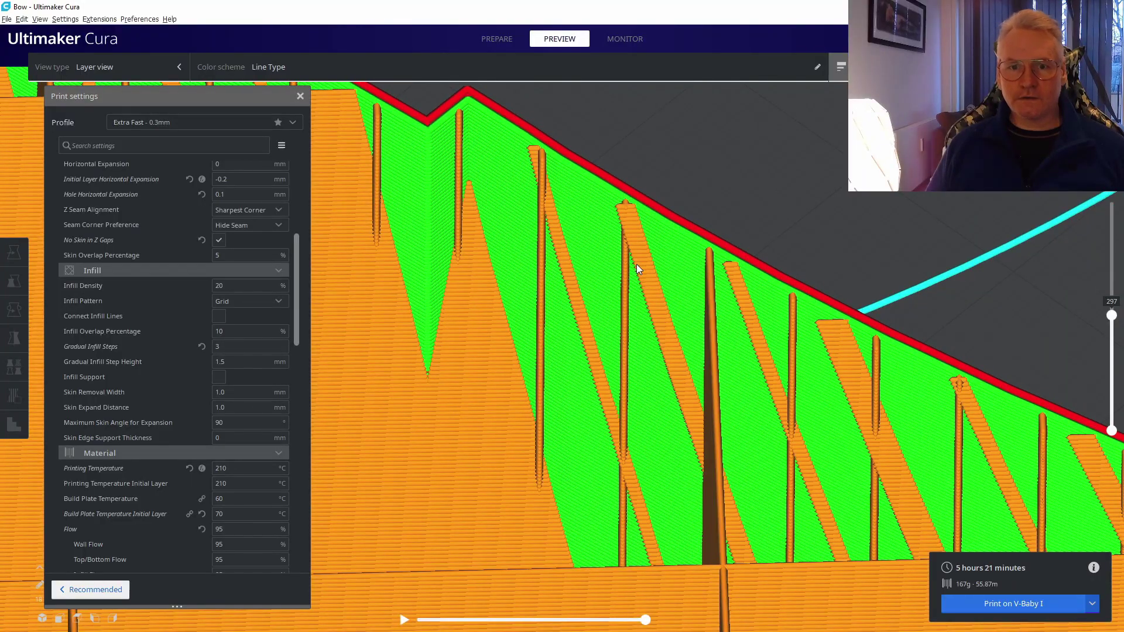
scroll(632, 251, "down", 3)
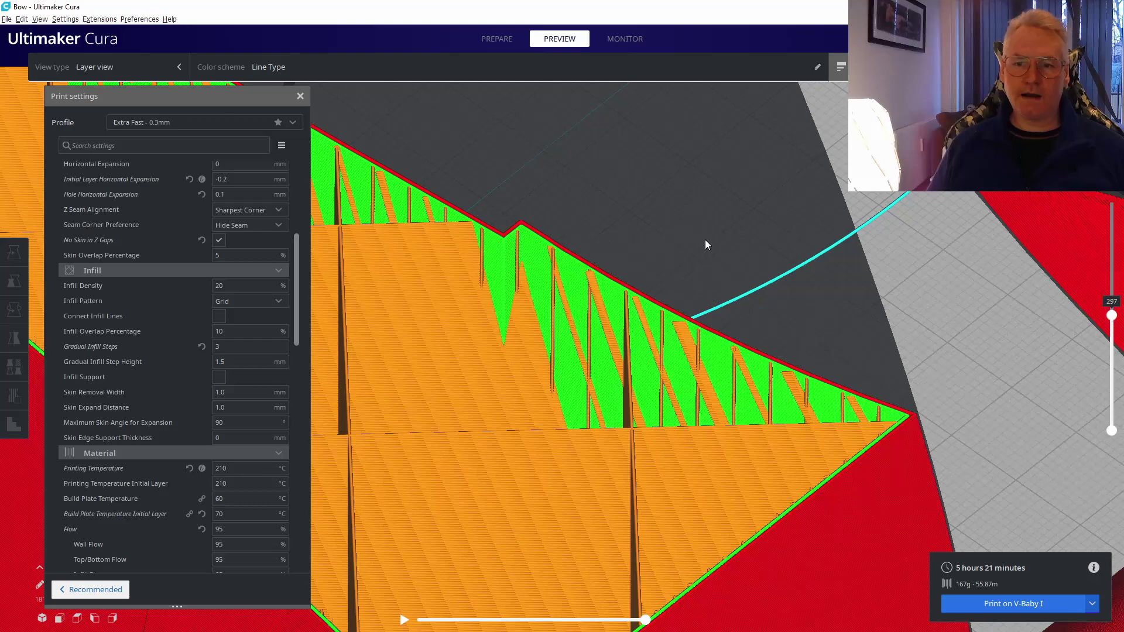
- Review the infill settings' visibility preferences, then enable Infill Support
scroll(751, 263, "down", 3)
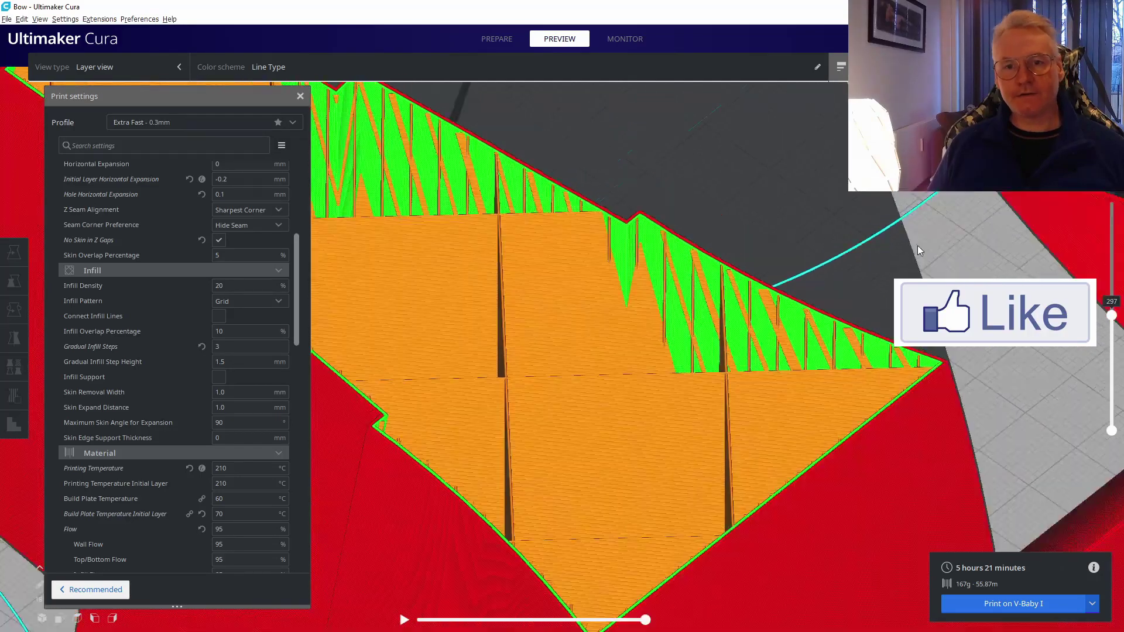
middle_click_drag(807, 263, 915, 239)
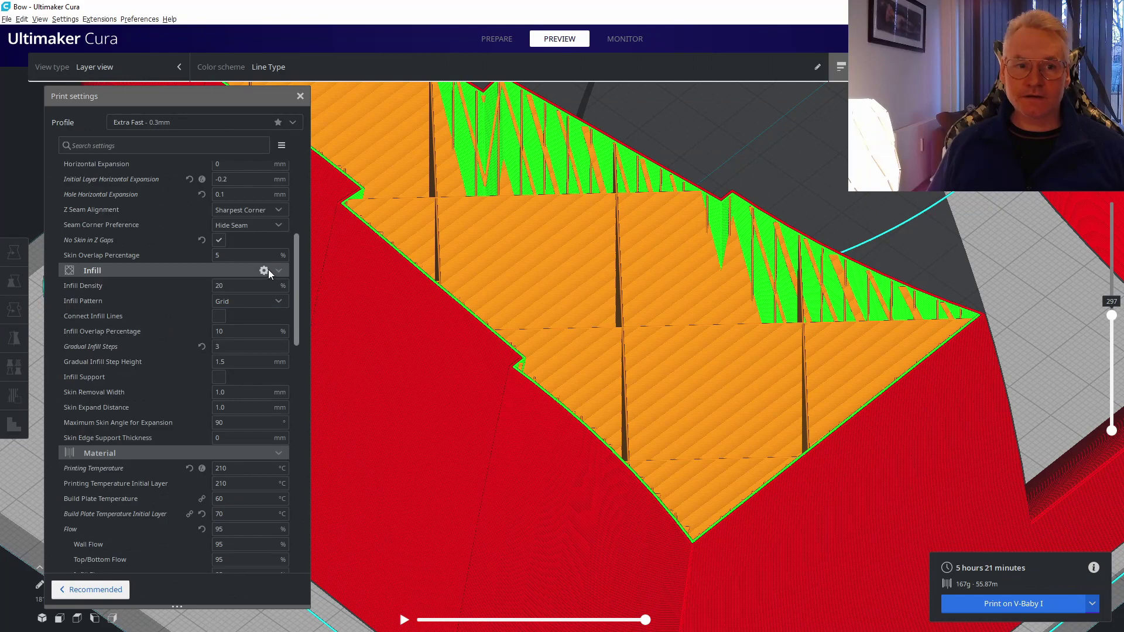
left_click(266, 272)
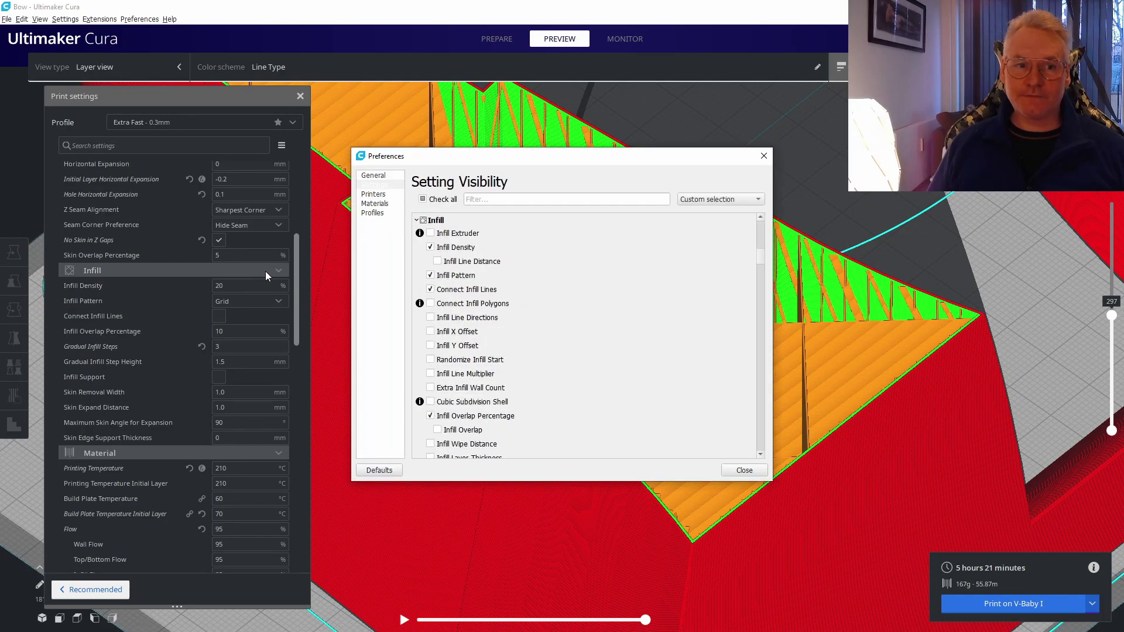
left_click(755, 471)
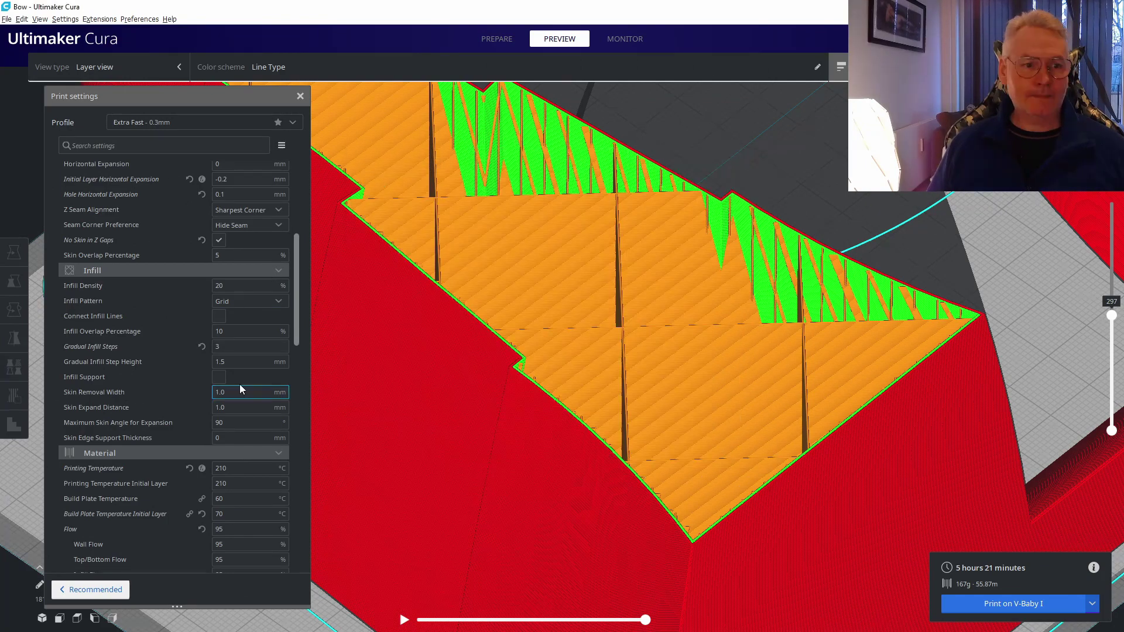
left_click(221, 379)
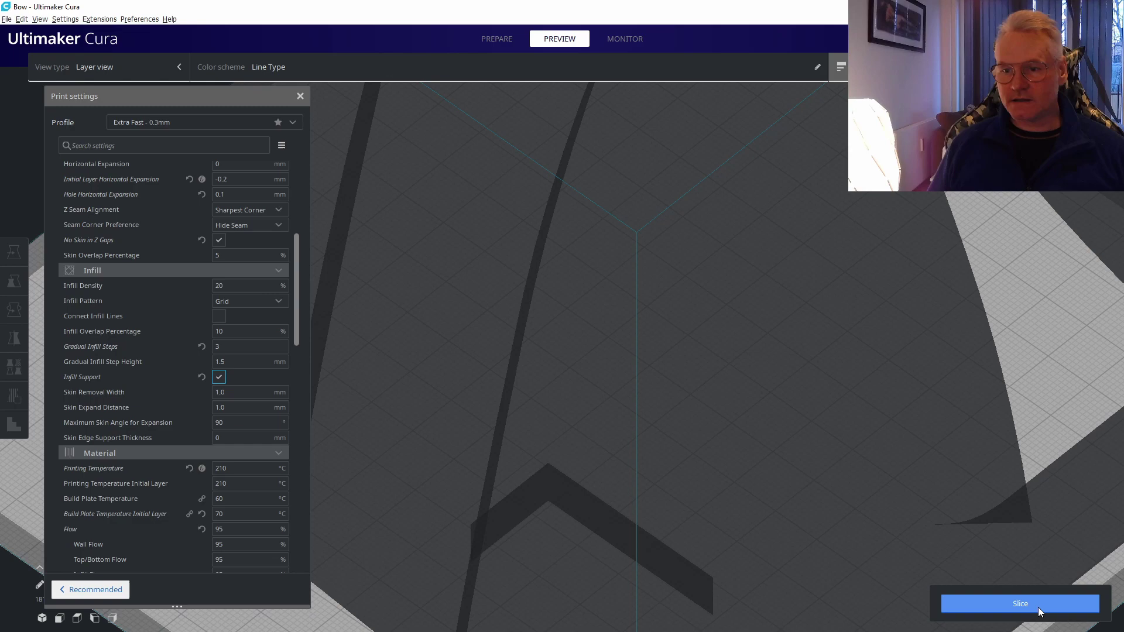
- Reslice with Infill Support (3 hours 15 minutes, 130g) and view layers up to 219 along the model
left_click(1031, 606)
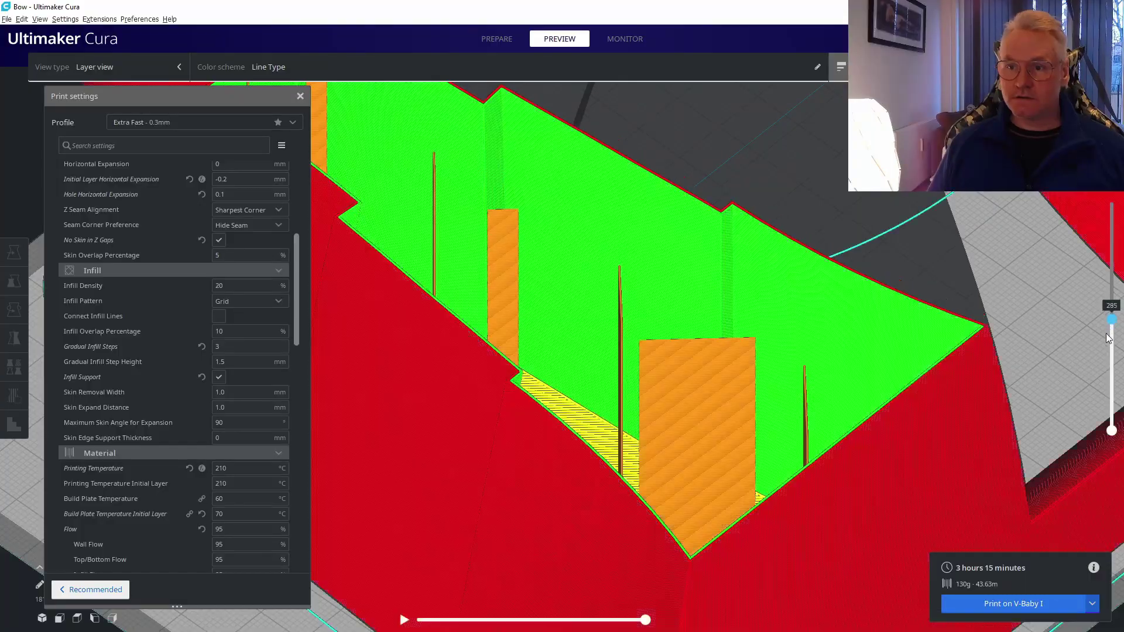
left_click_drag(1108, 339, 1107, 351)
scroll(1100, 348, "down", 5)
right_click_drag(1031, 312, 817, 405)
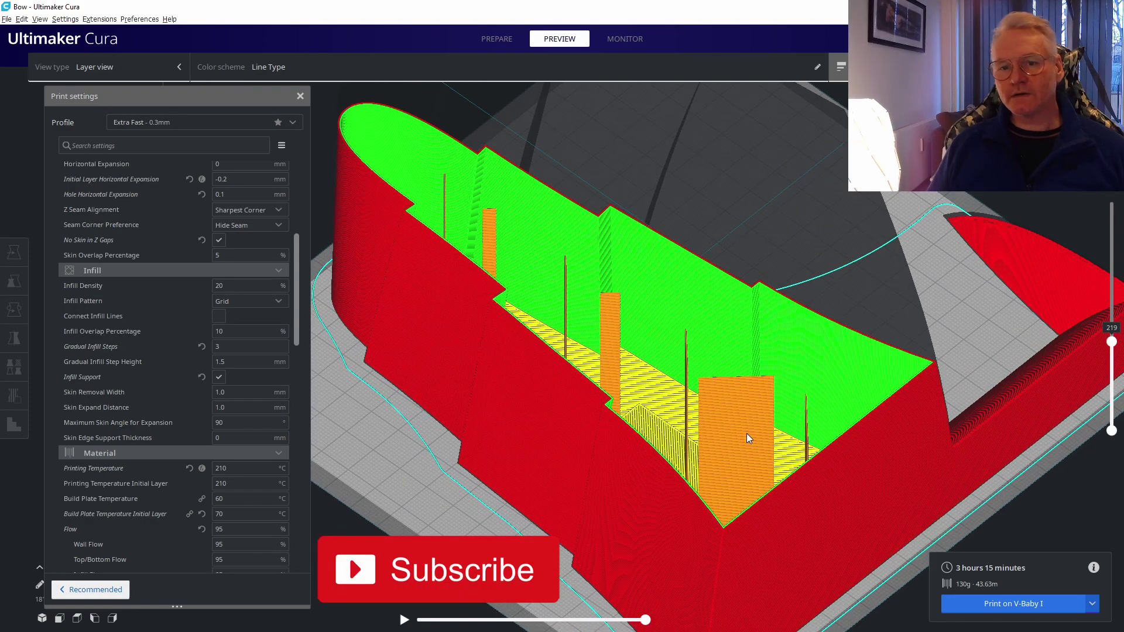
right_click_drag(748, 438, 459, 354)
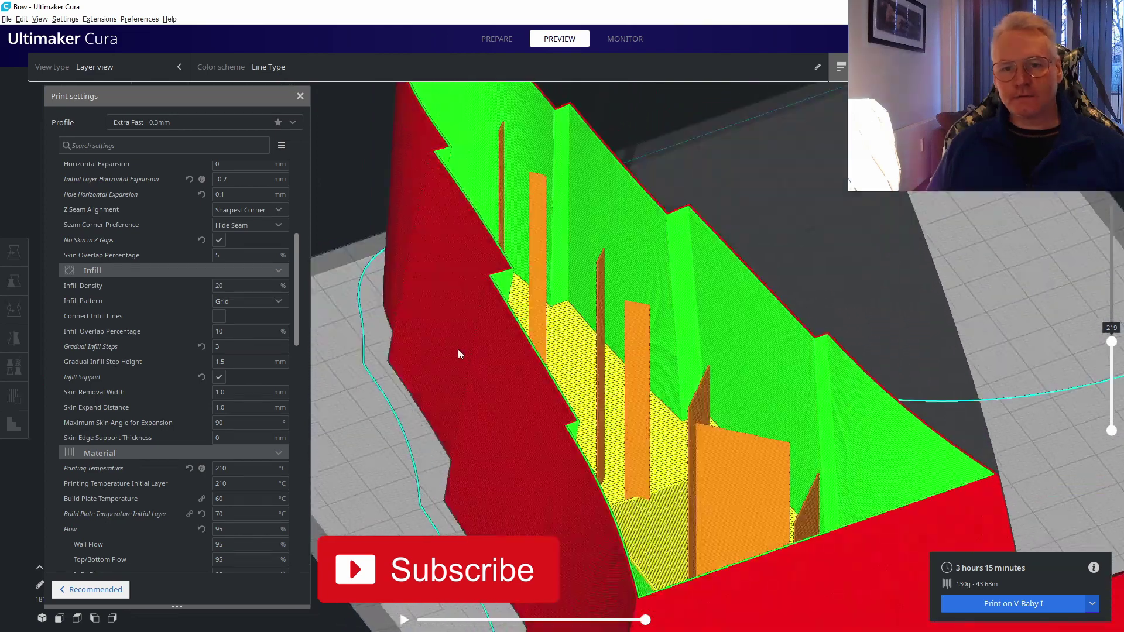
mouse_move(261, 346)
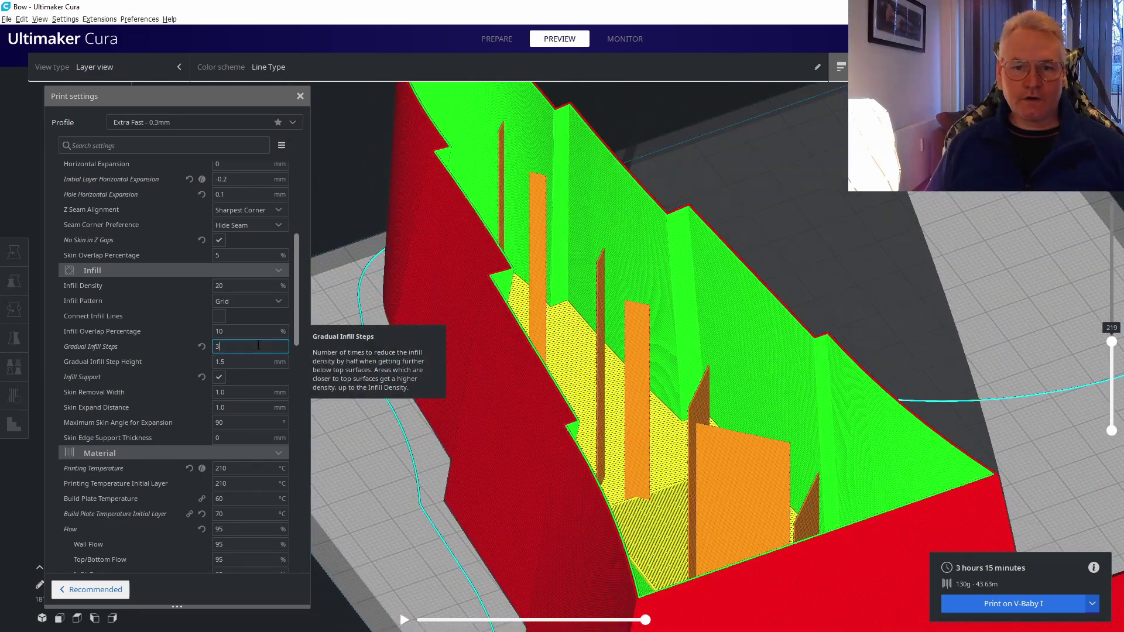
- Enter 2 for Gradual Infill Steps (3 hours 30 minutes, 137g) and show all layers to the top
type("2")
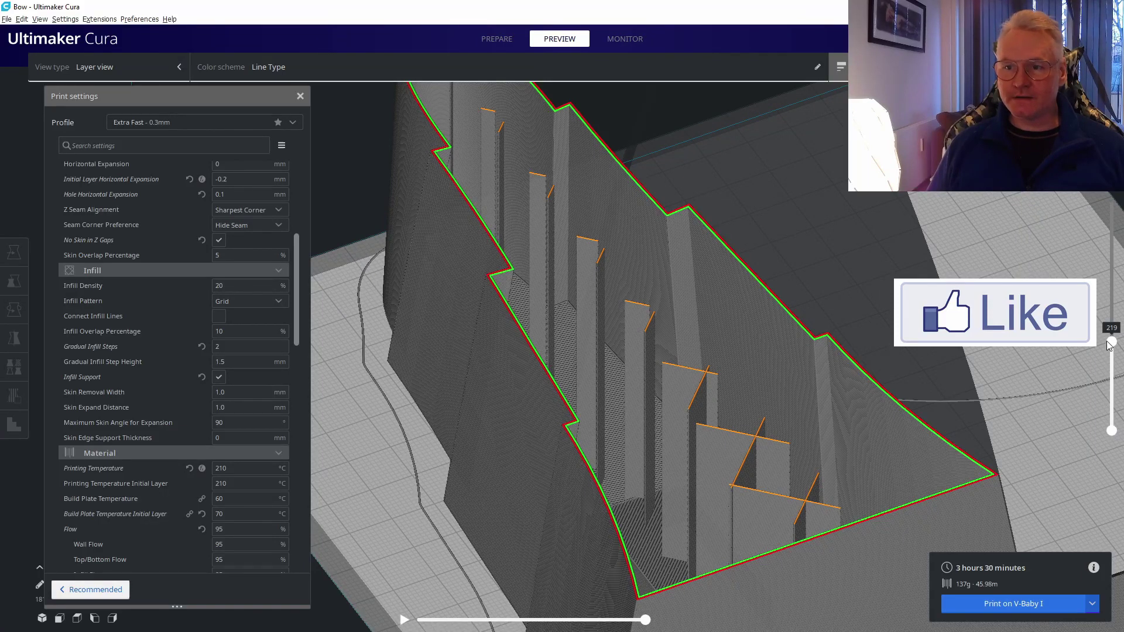
left_click_drag(1113, 344, 1112, 202)
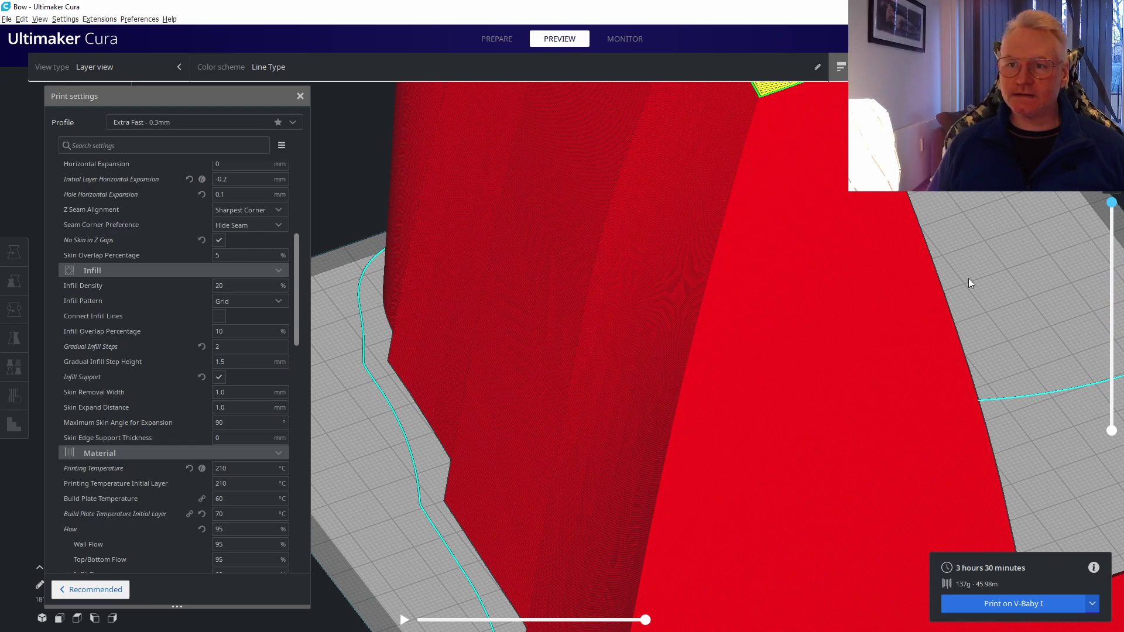
scroll(880, 297, "down", 5)
scroll(773, 271, "up", 3)
scroll(869, 211, "up", 2)
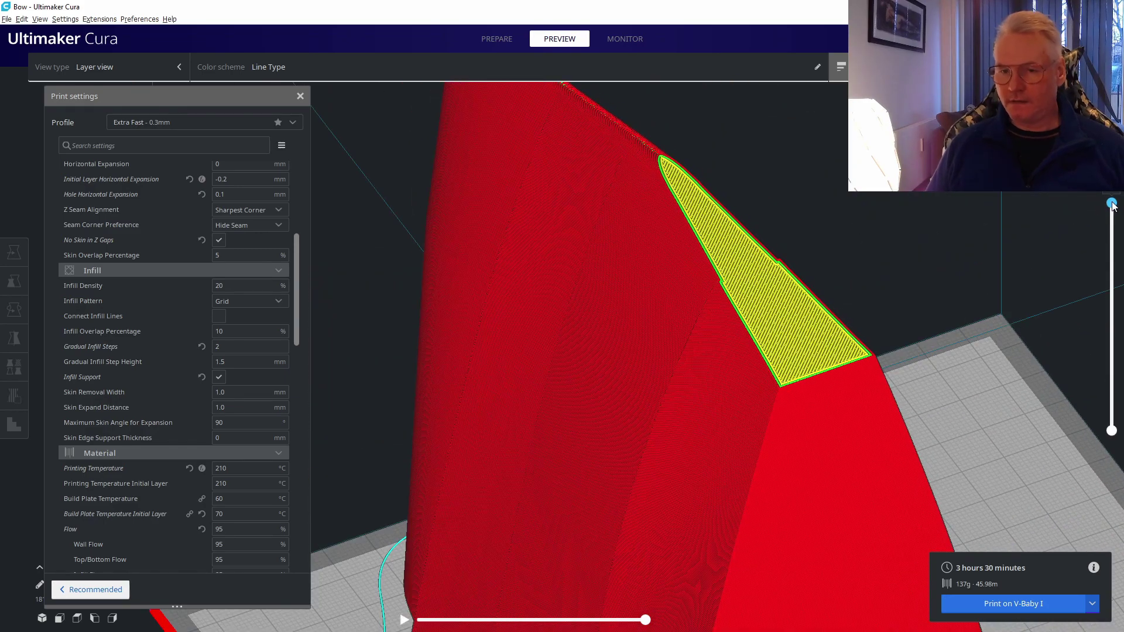
- Step the preview below the top skin down to layer 531, then back up to 551
left_click_drag(1112, 203, 1113, 205)
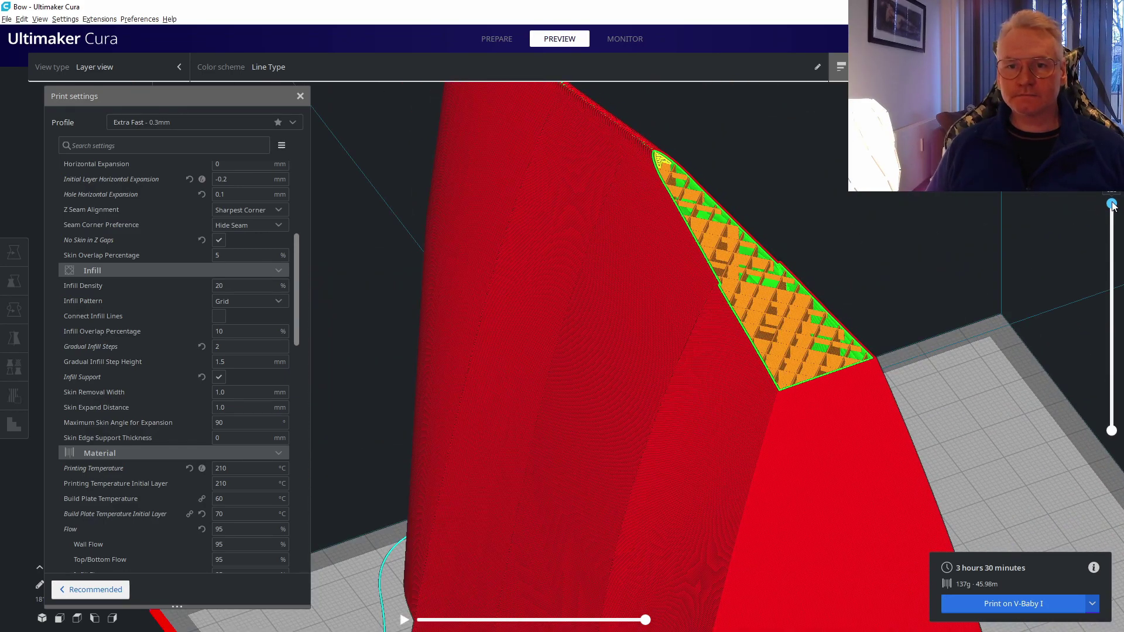
scroll(1010, 240, "up", 3)
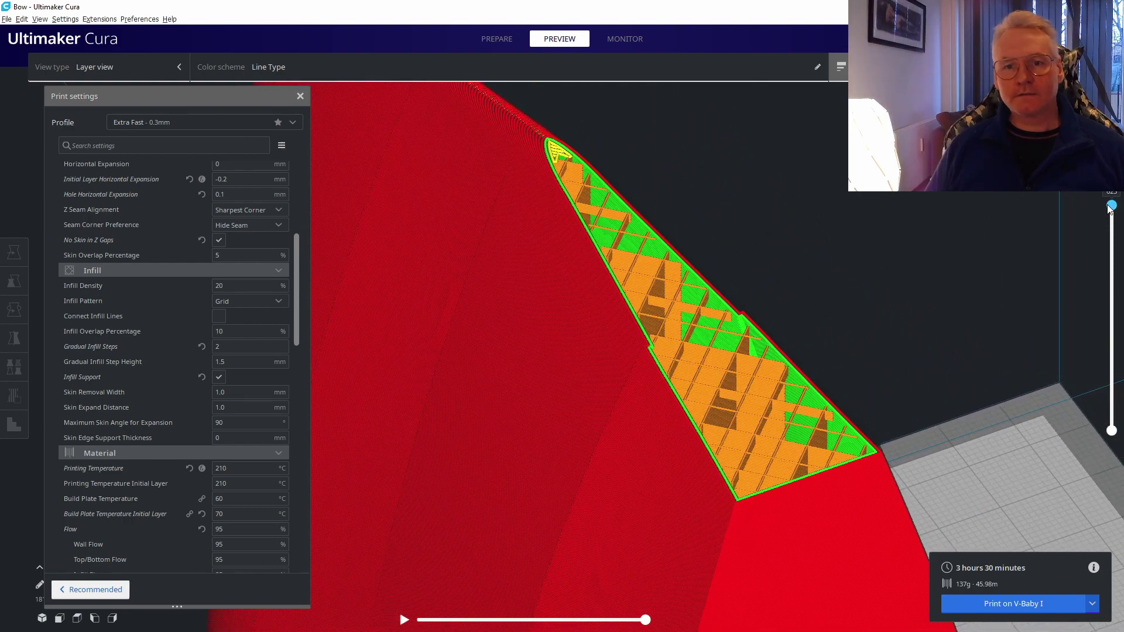
key("Down")
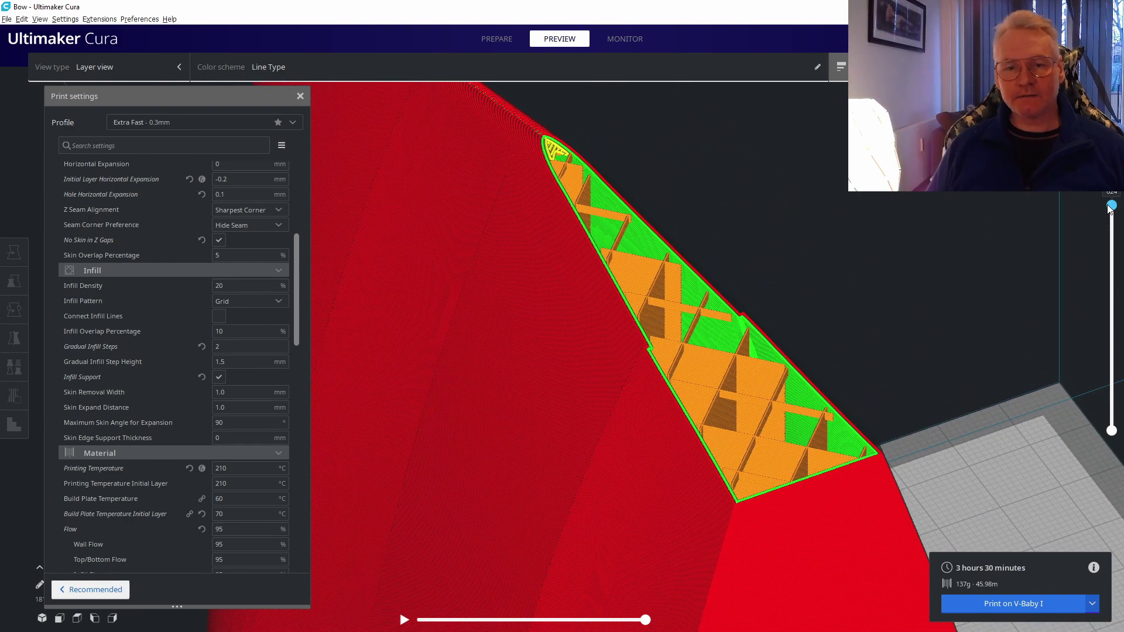
key("Down")
key("Down")
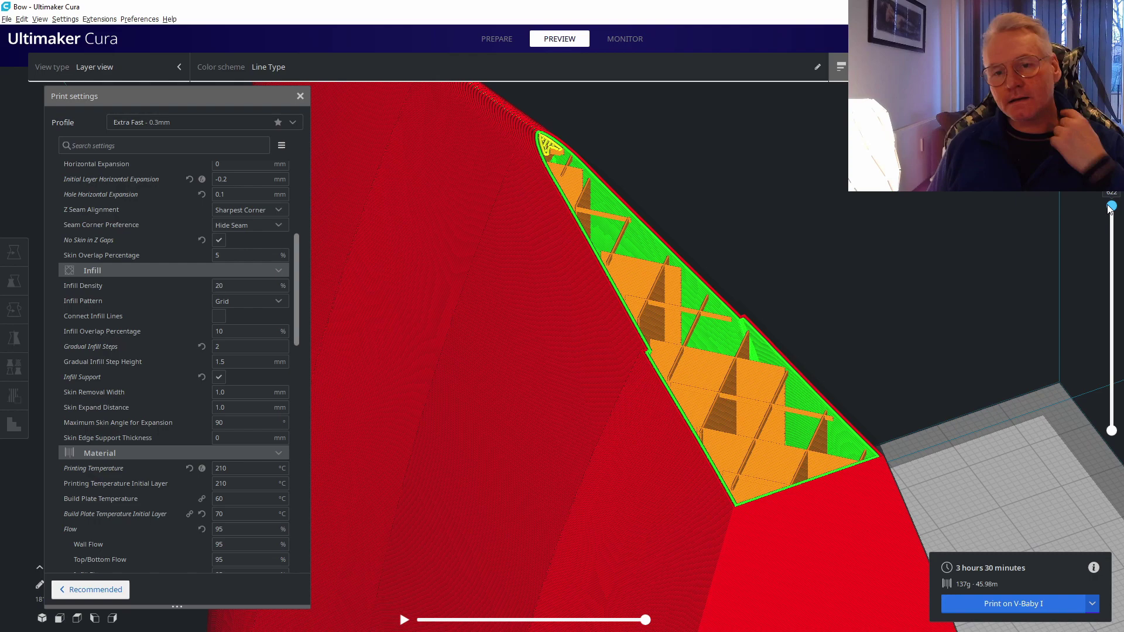
key("Down")
key("Down")
key("Down")
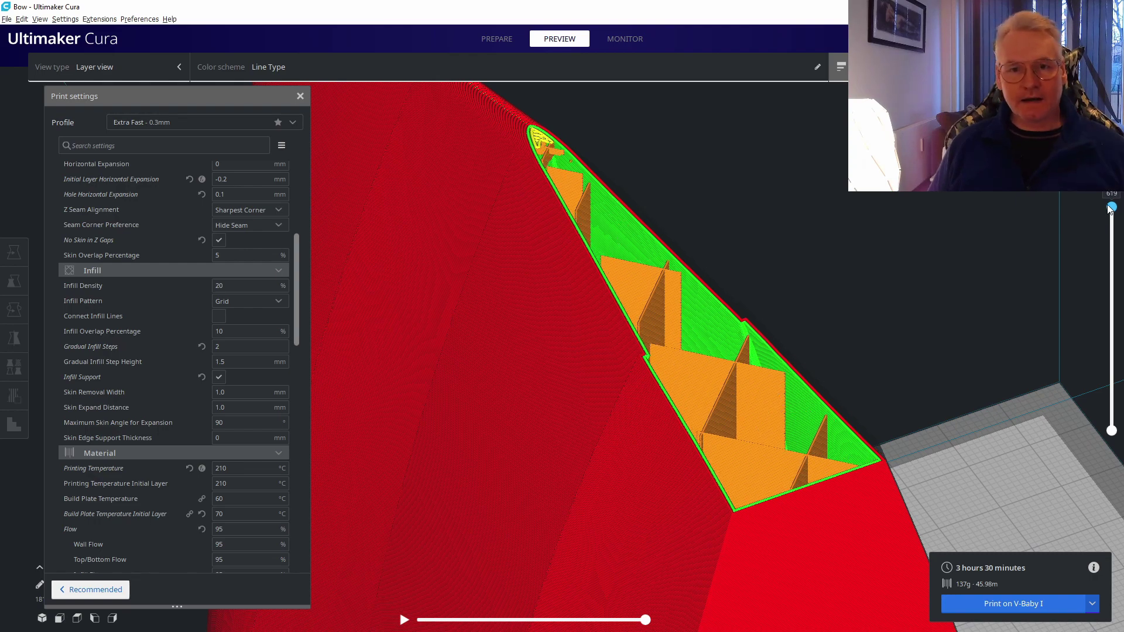
key("Down")
key("Down")
key("Down")
key("Down")
key("Down")
key("Down")
key("Down")
key("Down")
key("Down")
key("Down")
key("Down")
key("Down")
key("Down")
key("Down")
key("Down")
key("Down")
key("Down")
key("Down")
key("Down")
key("Down")
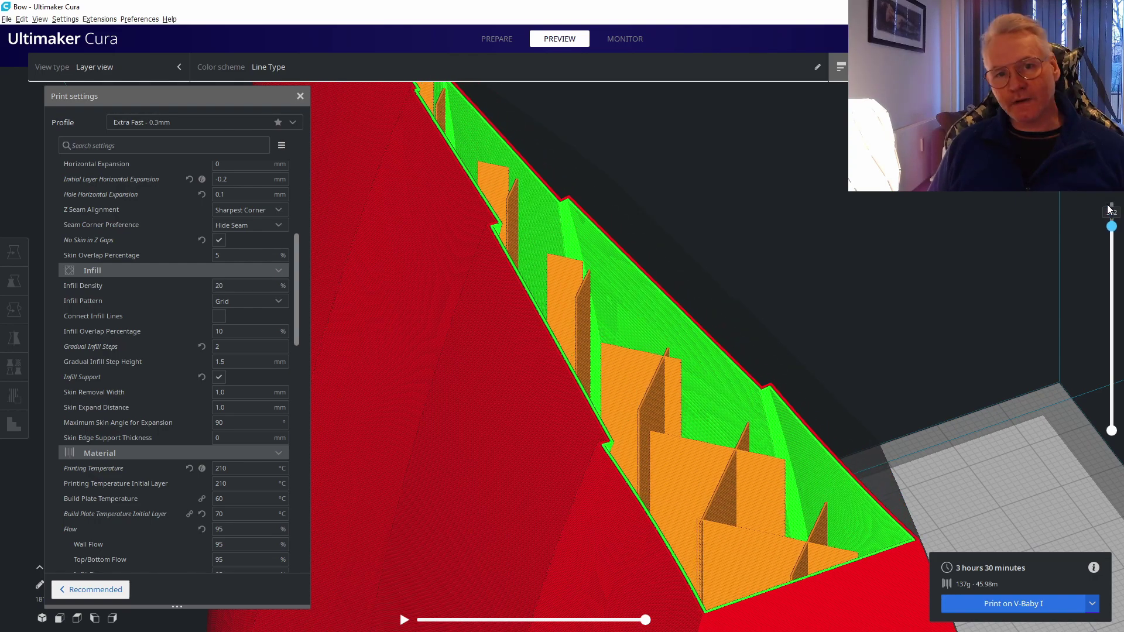
key("Up")
key("Up")
key("Up")
key("Up")
key("Up")
key("Up")
key("Up")
key("Up")
key("Up")
key("Up")
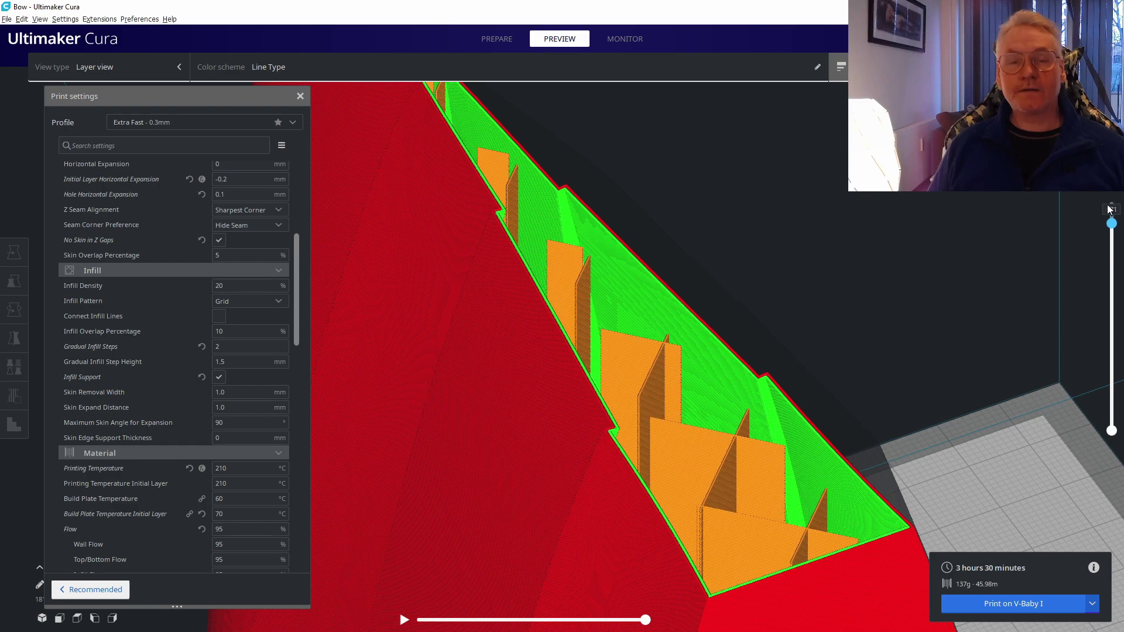
key("Up")
key("Up")
key("Up")
key("Up")
key("Up")
key("Up")
key("Up")
key("Up")
key("Up")
key("Up")
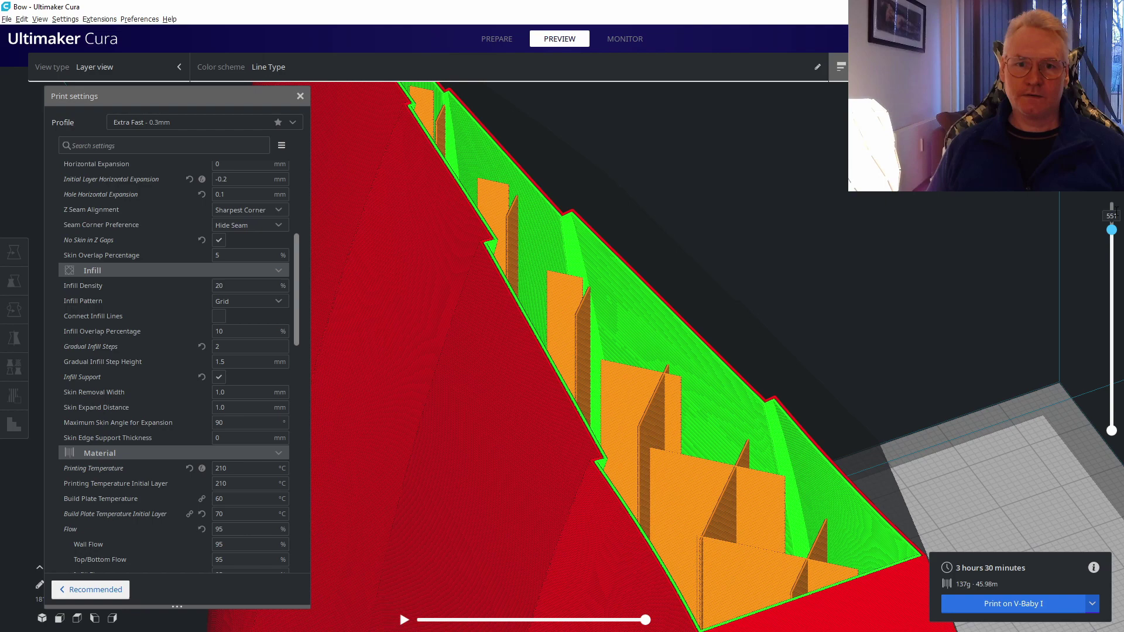
- Slice without Infill Support for comparison at layer 537, then turn Infill Support back on
left_click(219, 377)
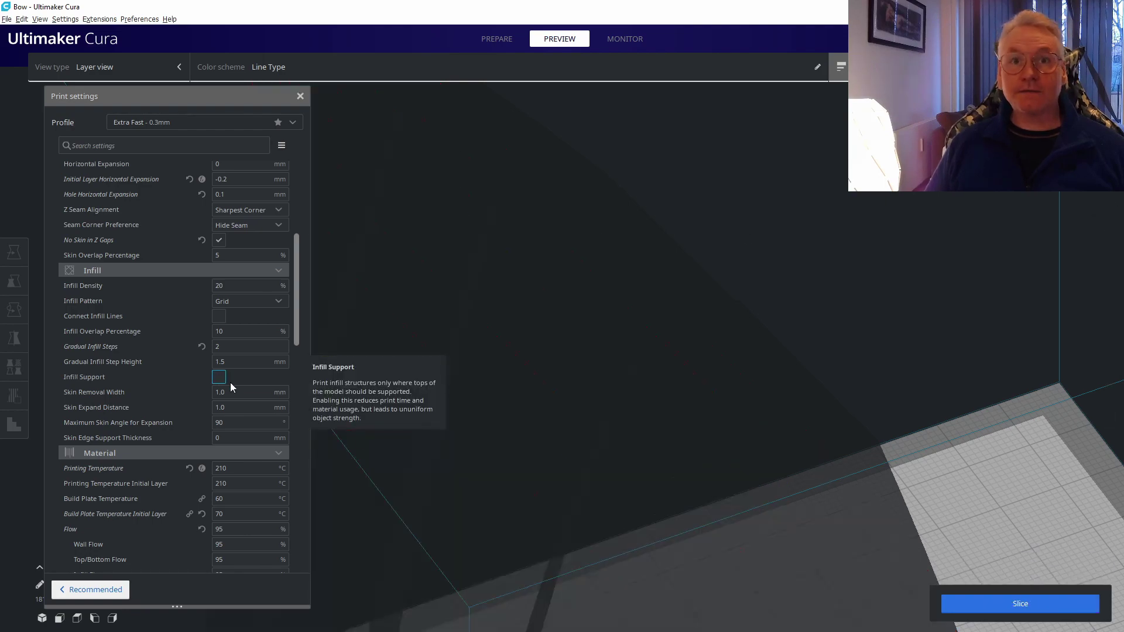
left_click(1034, 600)
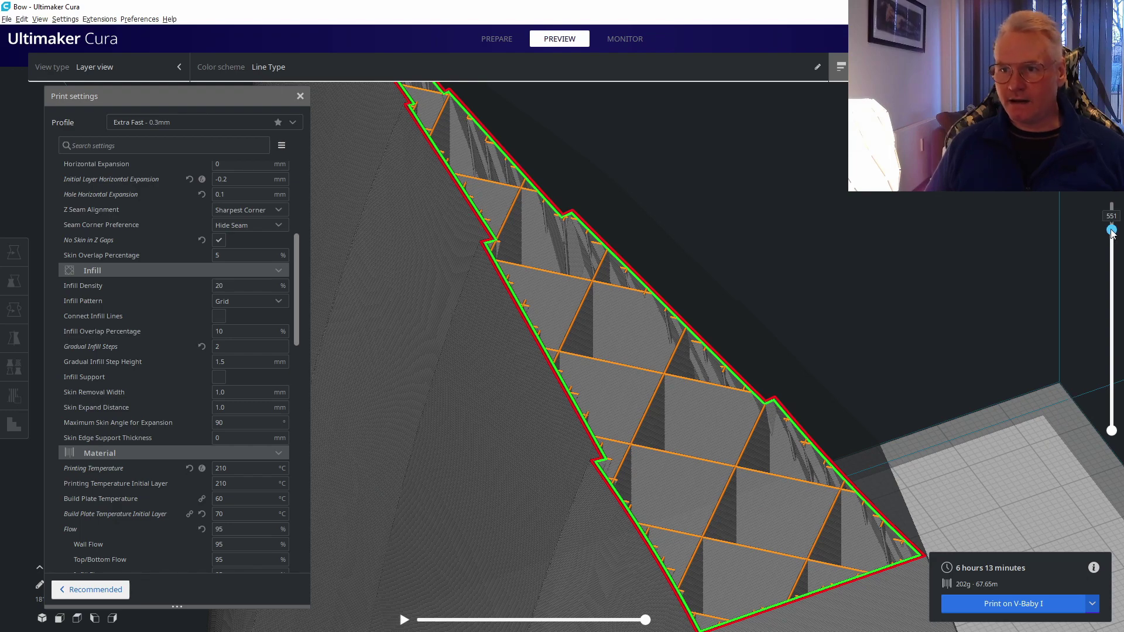
left_click_drag(1112, 230, 1112, 235)
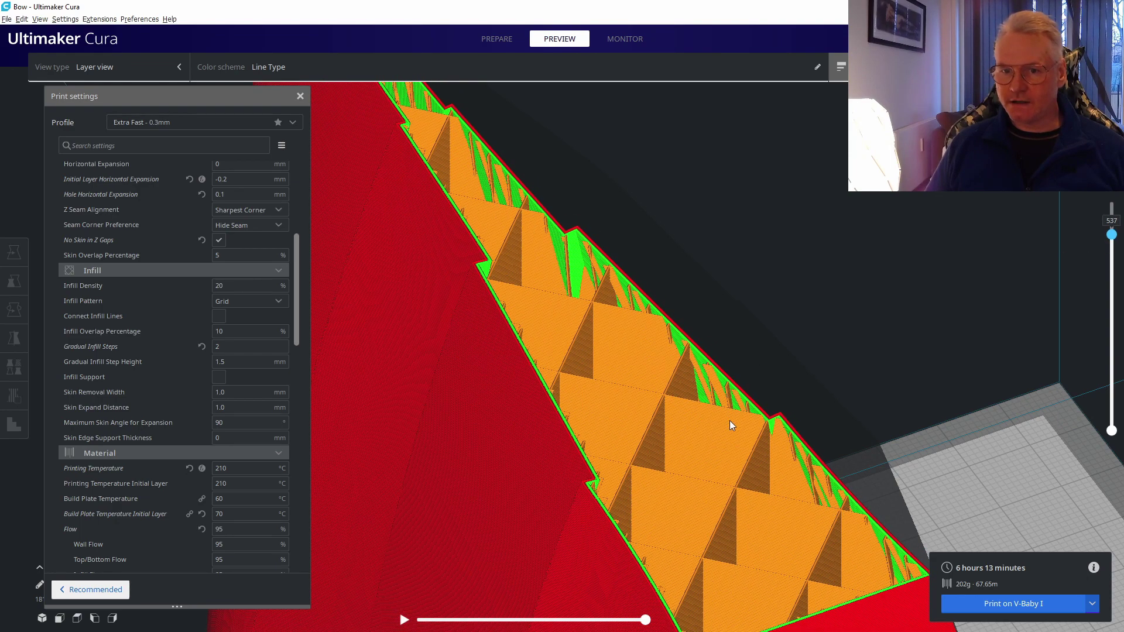
scroll(849, 402, "up", 6)
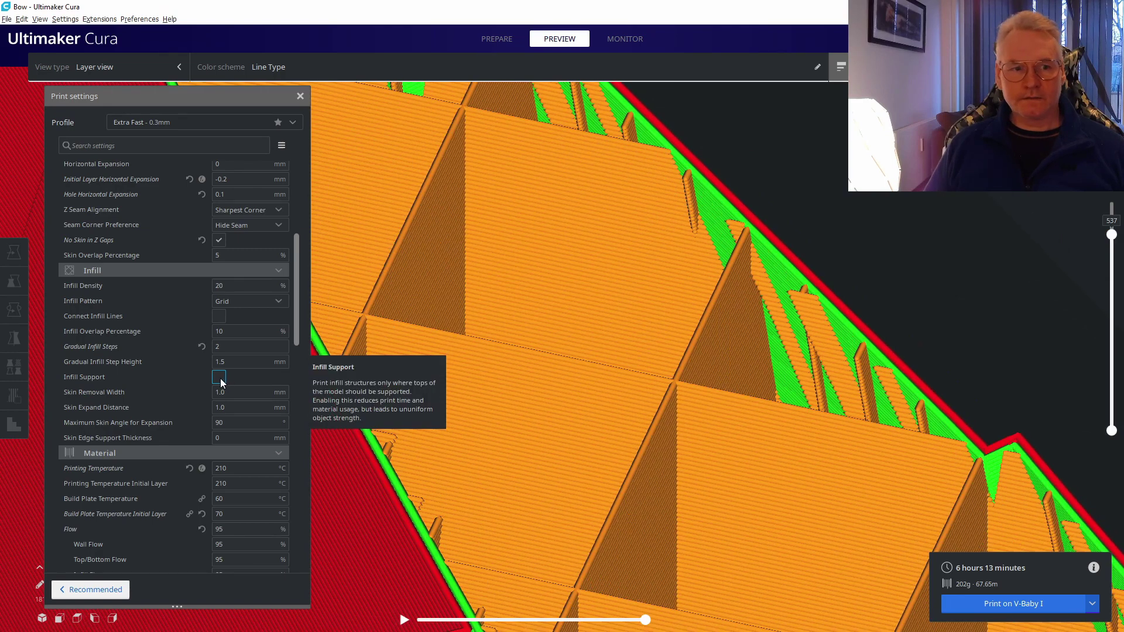
left_click(220, 378)
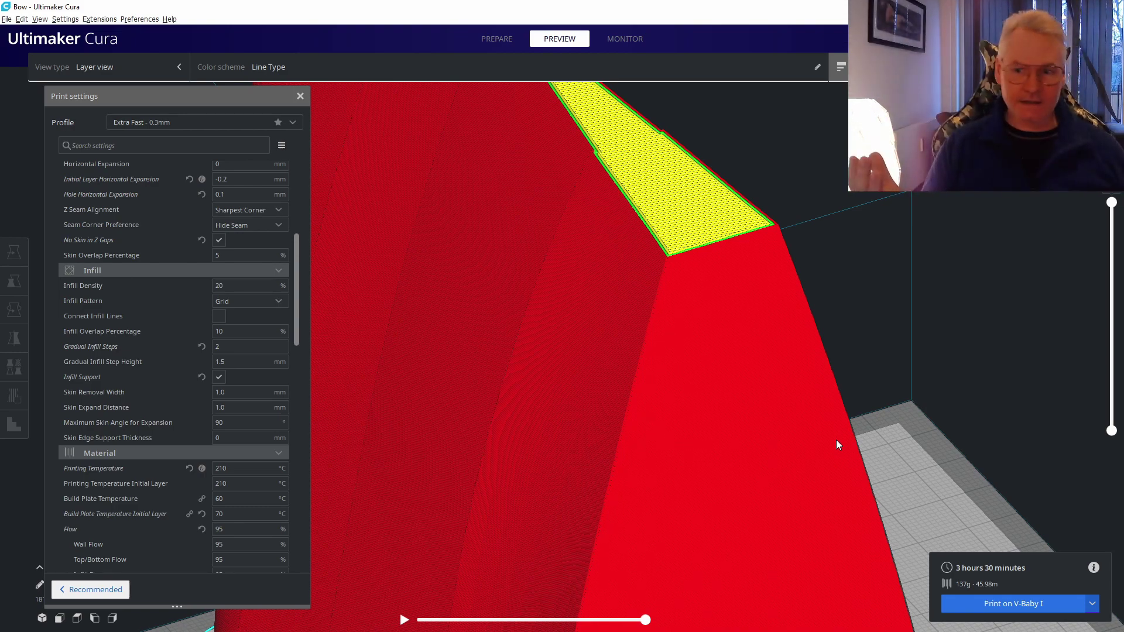
scroll(836, 441, "down", 3)
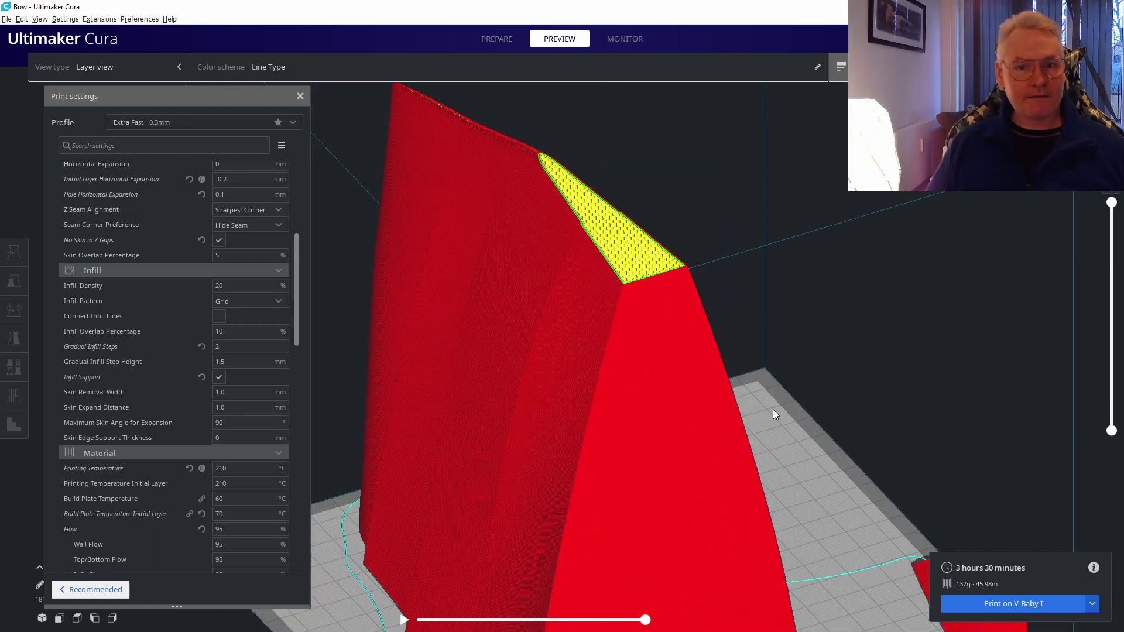
scroll(842, 244, "down", 2)
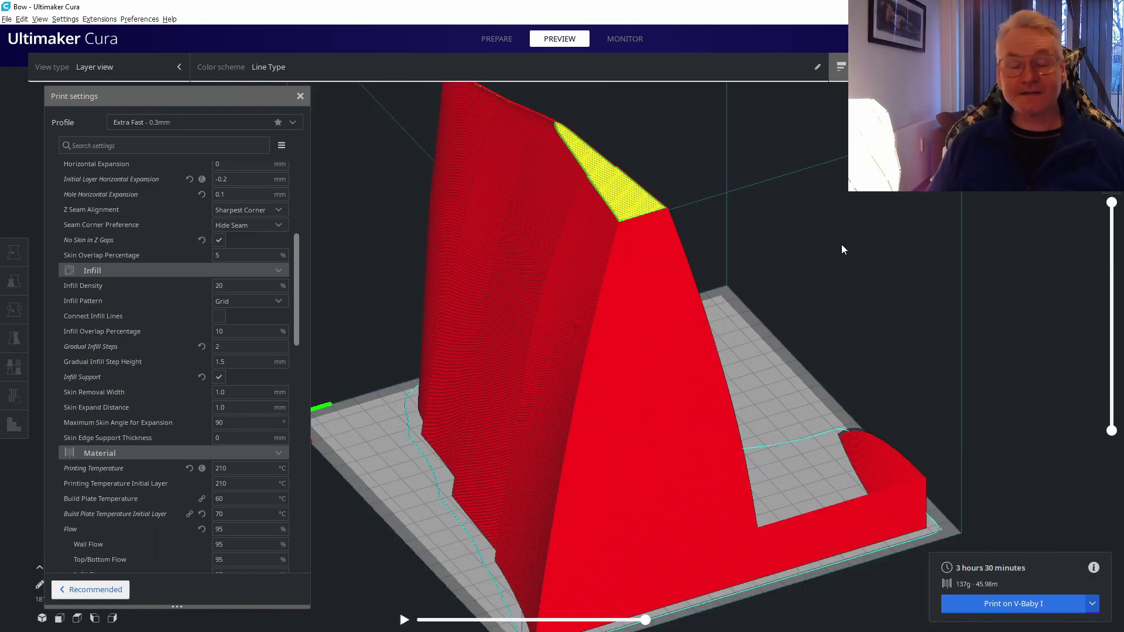